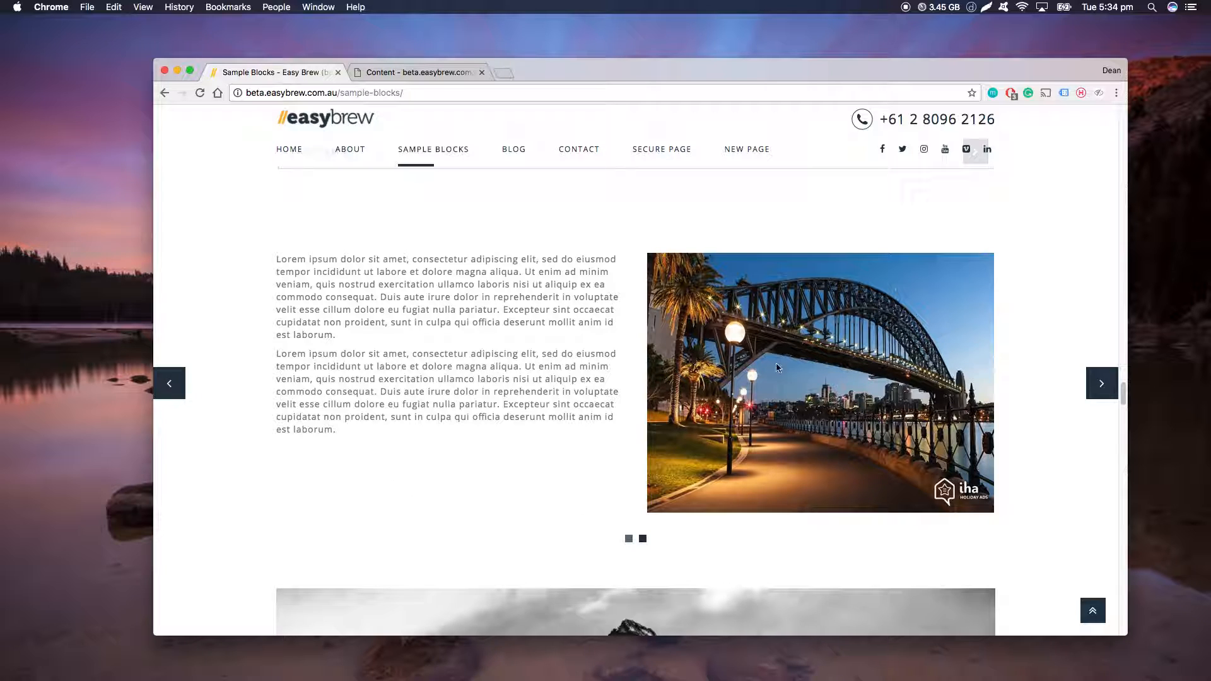
# Step: Browse through the slides of the sample content slider on the Sample Blocks page
pyautogui.click(1103, 383)
pyautogui.click(1103, 386)
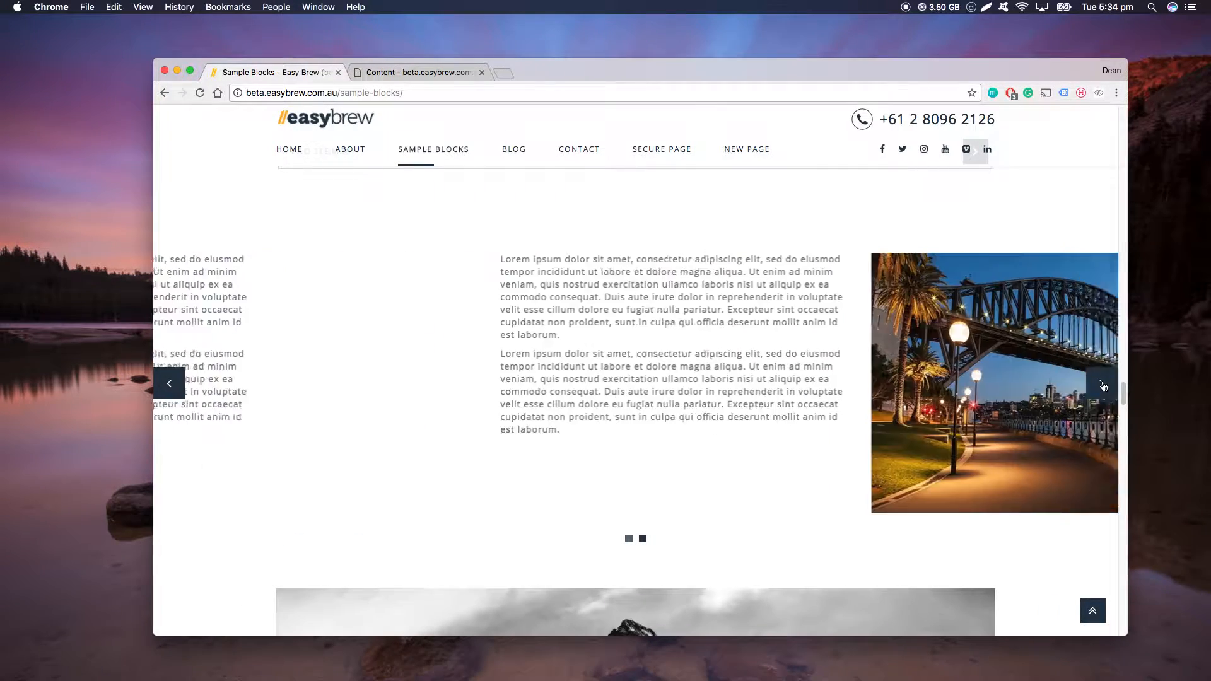
# Step: Create and publish a Content Slider Section named "Content slider" under New Page's Page Elements, with an autoplay time of 1 second
pyautogui.click(427, 73)
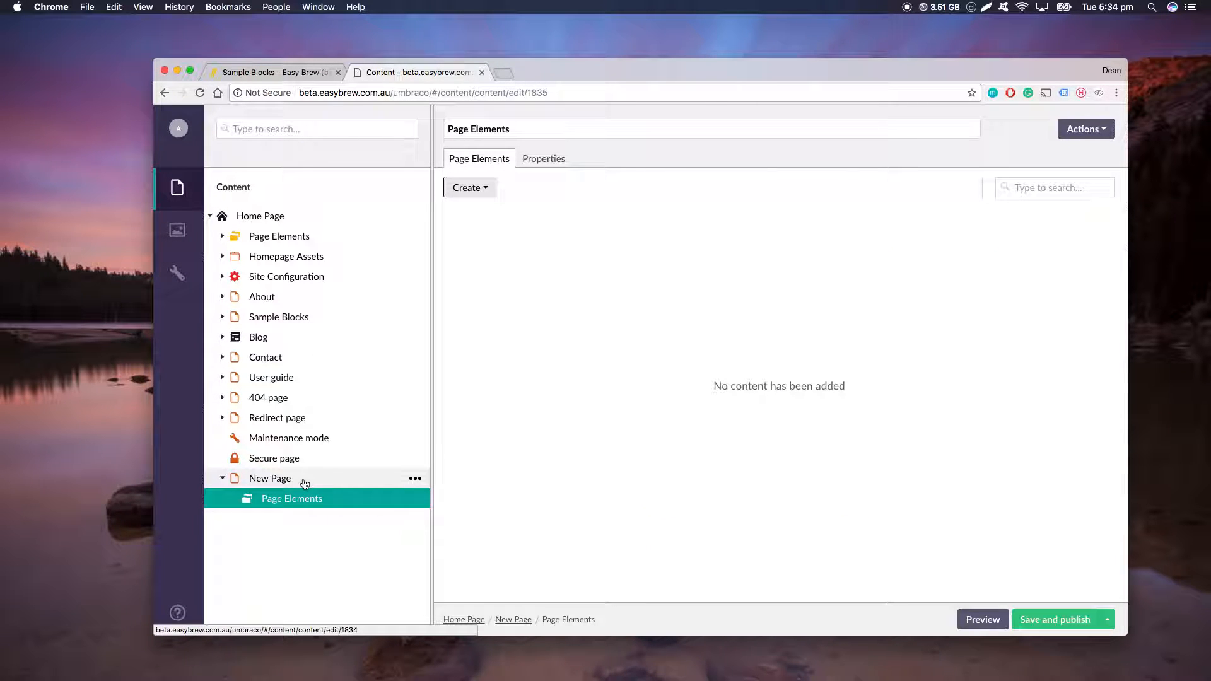
pyautogui.click(415, 502)
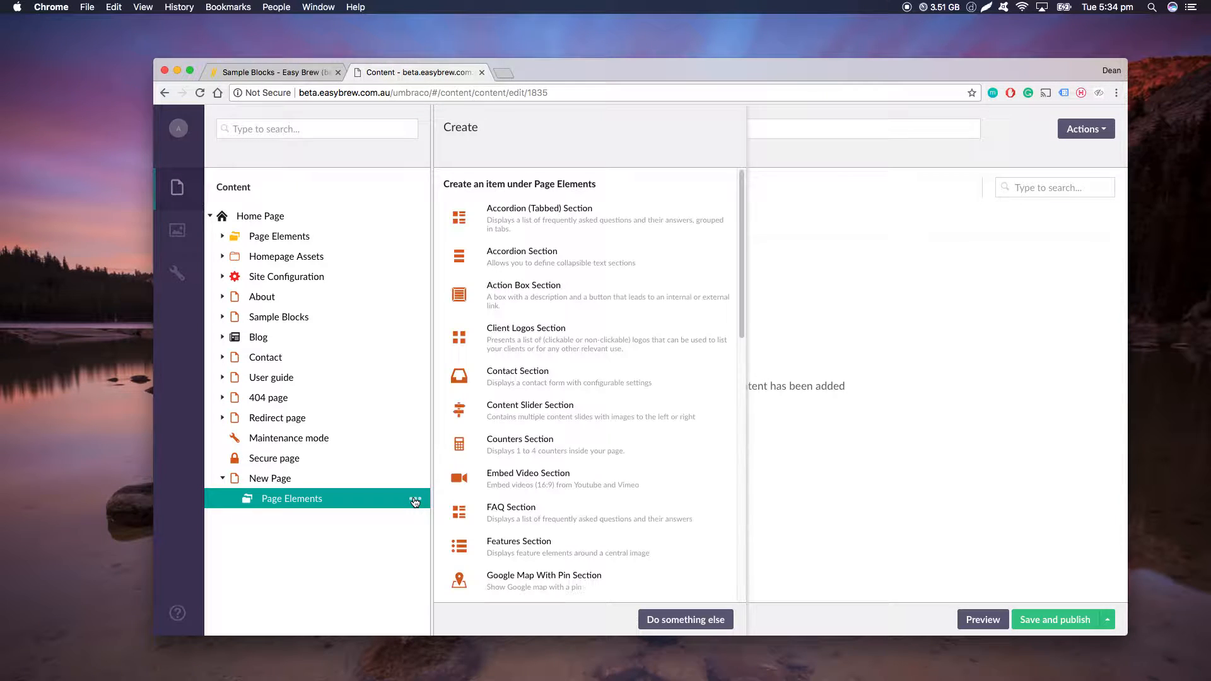
pyautogui.click(569, 418)
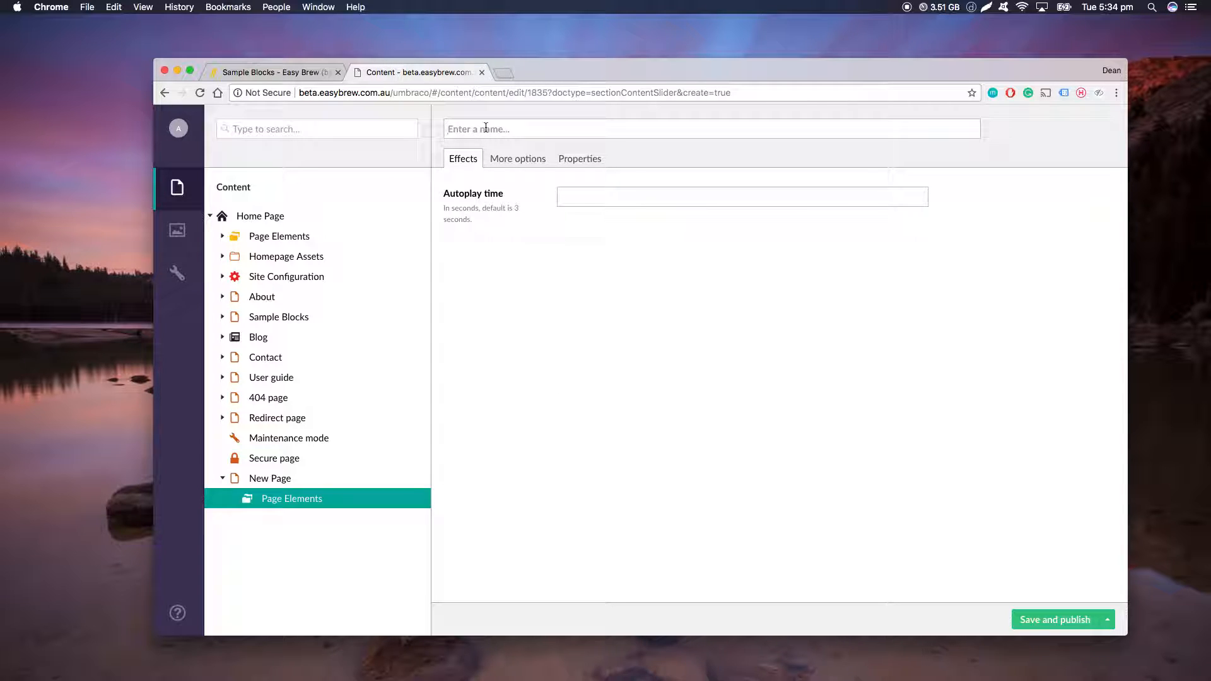
pyautogui.write('C')
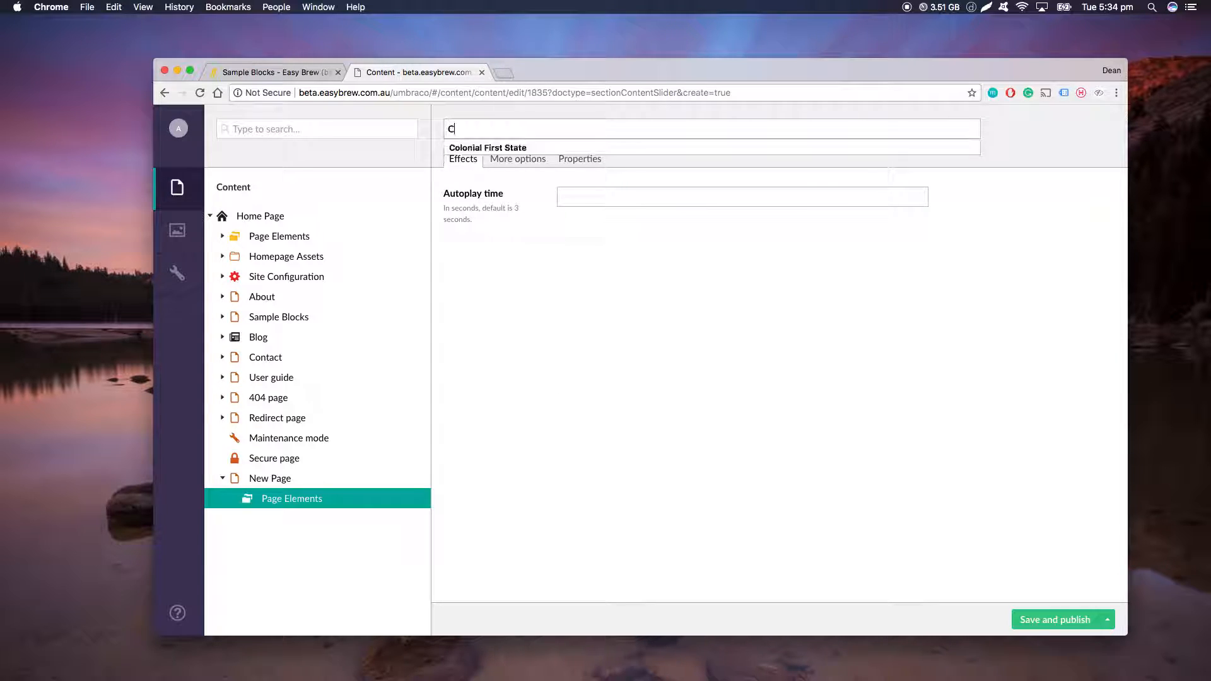
pyautogui.write('ontent slider')
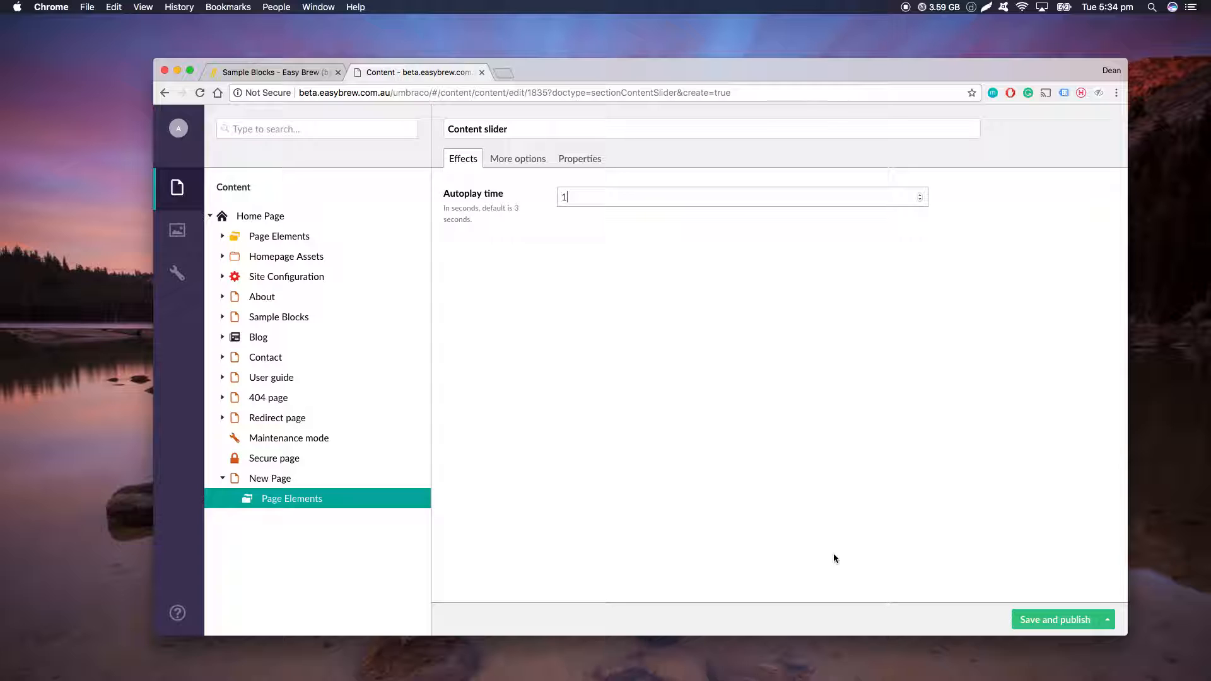
pyautogui.click(1041, 621)
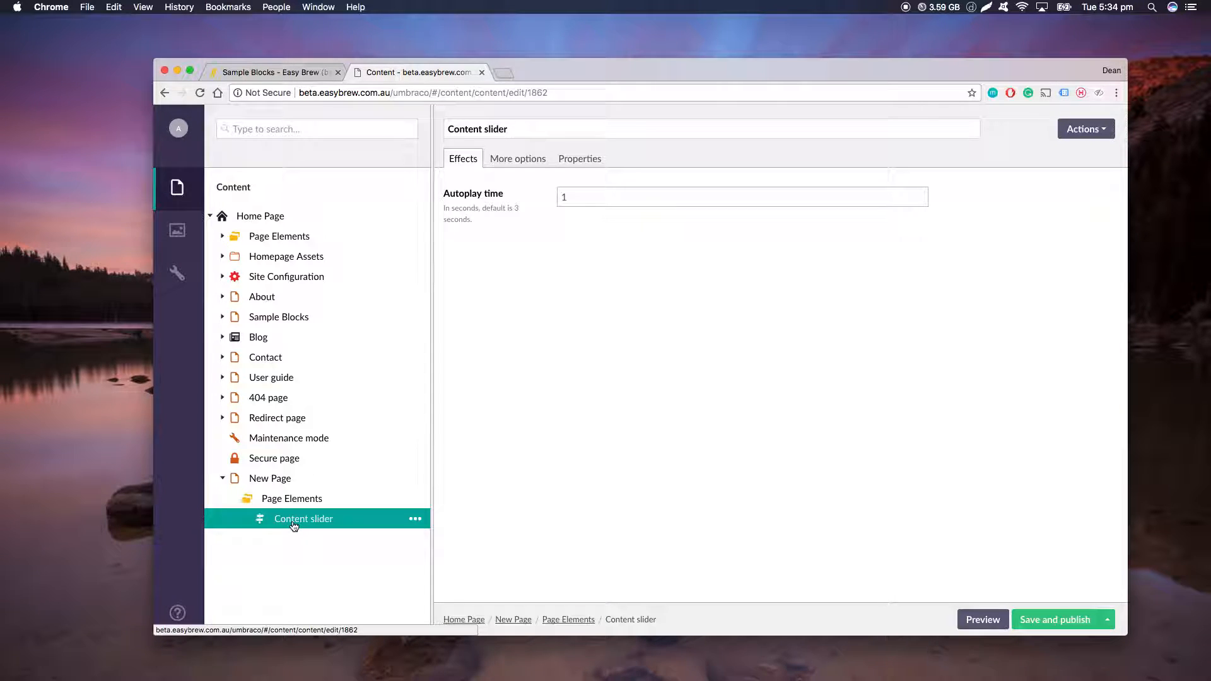
# Step: Add a Content Slider Item named "Slide one" under Content slider and fill its content with a Lorem ipsum paragraph
pyautogui.click(417, 521)
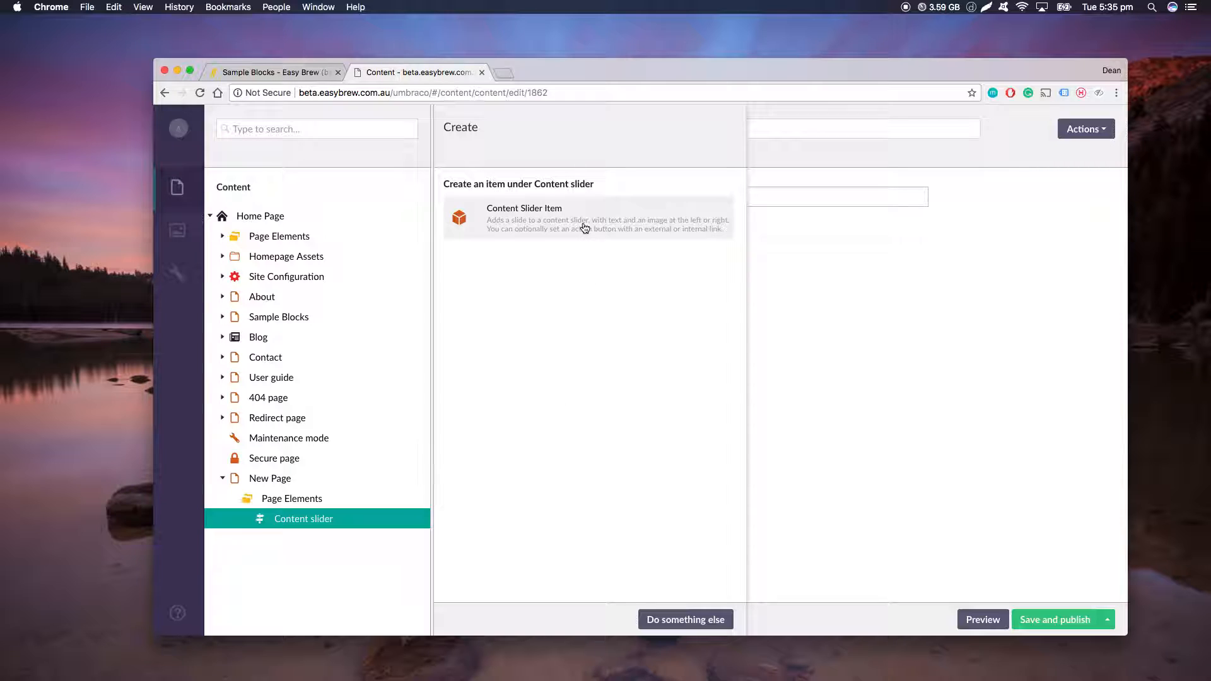
pyautogui.click(584, 228)
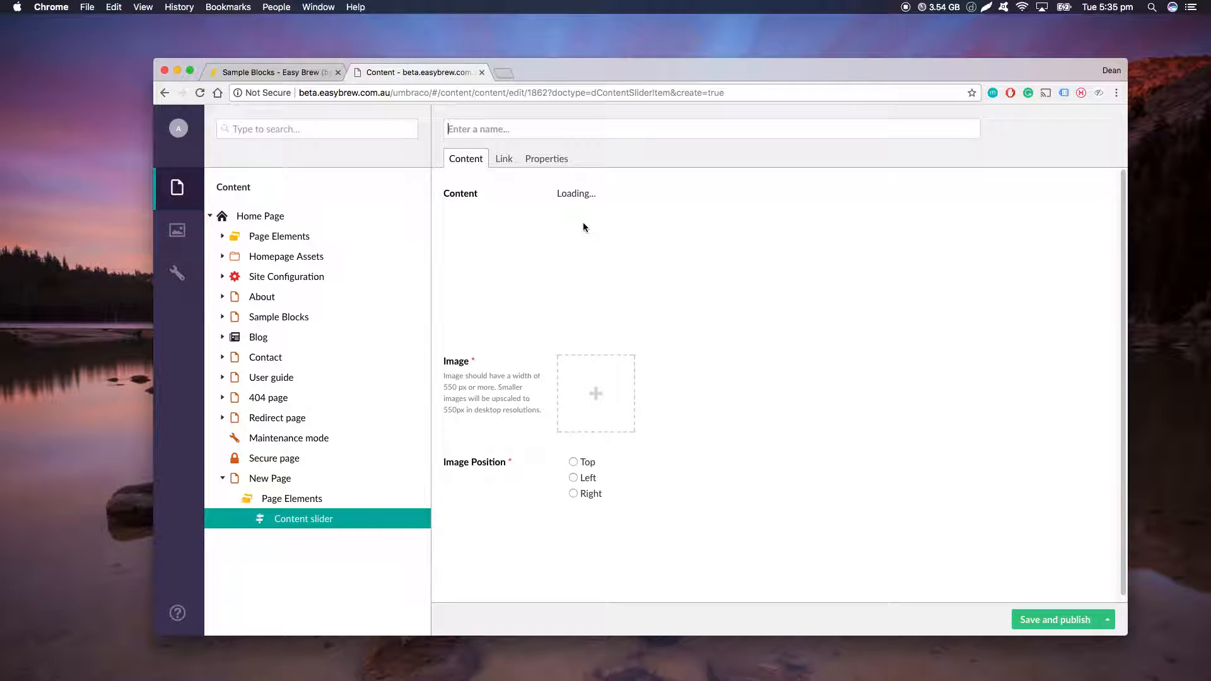
pyautogui.click(550, 130)
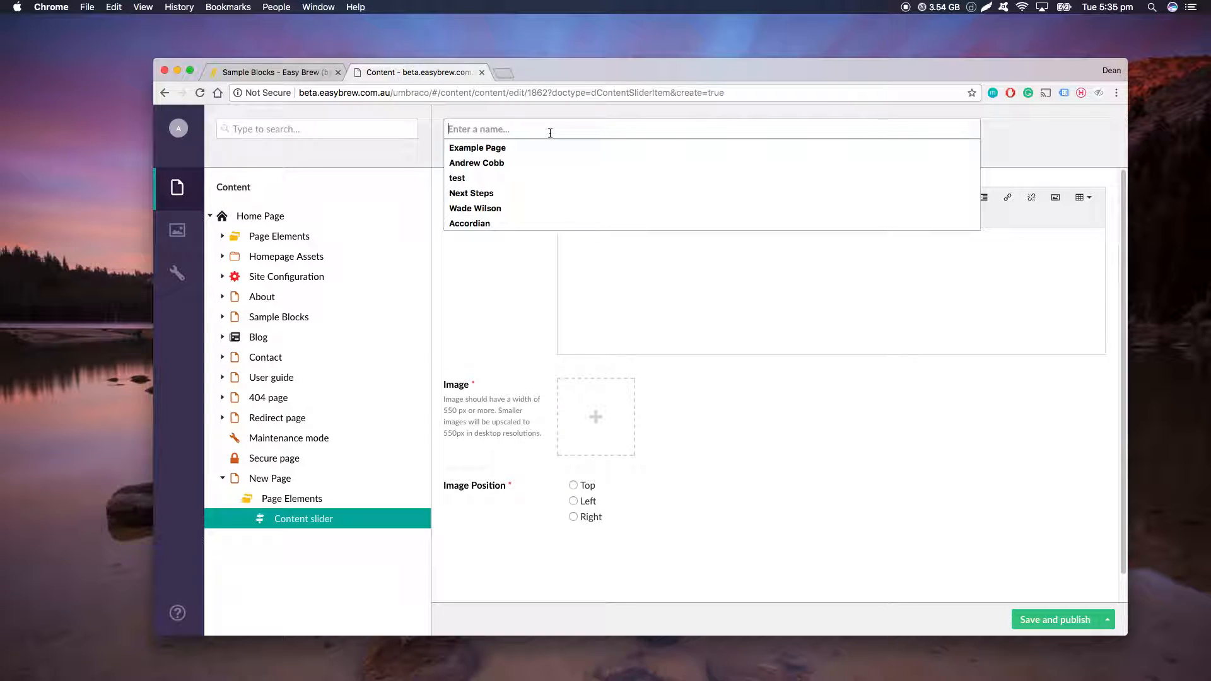
pyautogui.write('S')
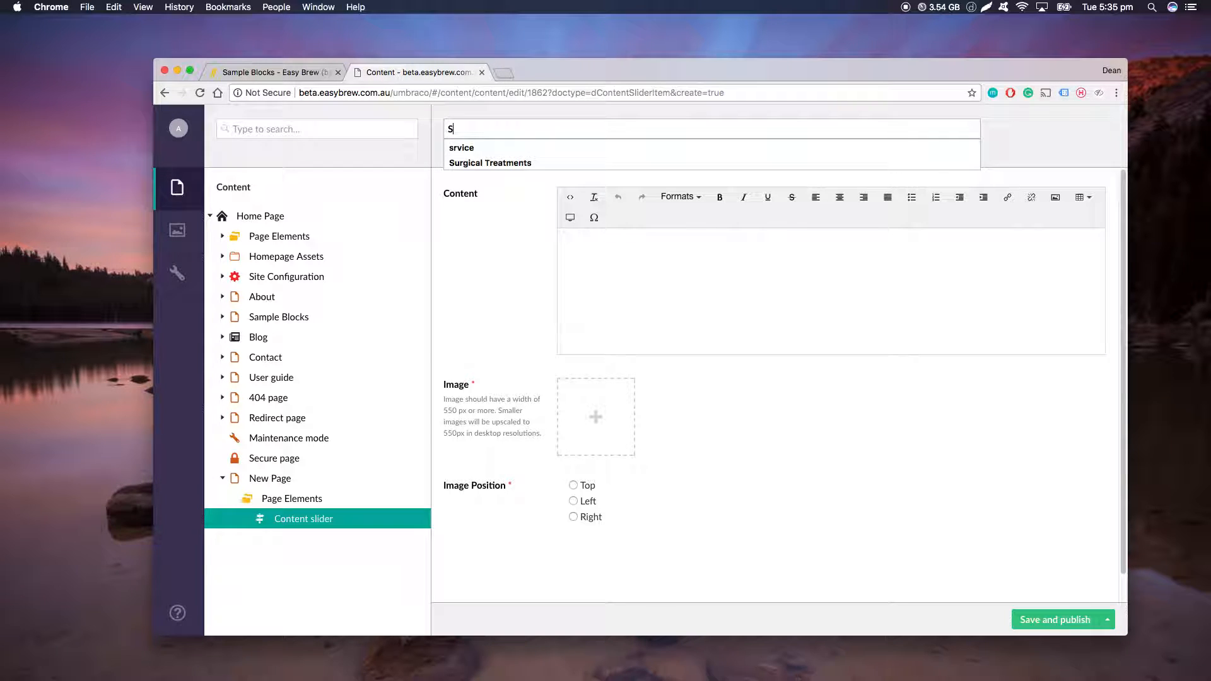
pyautogui.write('lider')
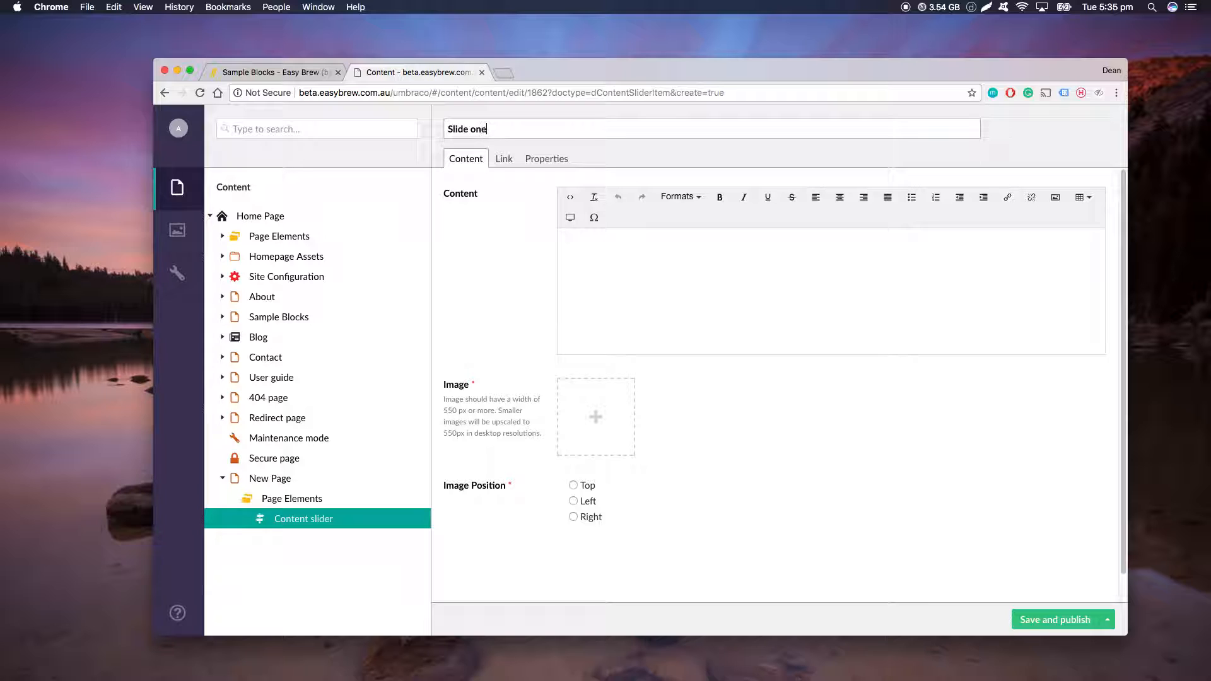
pyautogui.click(703, 283)
pyautogui.write('Lorem ipsum dolor sit amet, consectetur adipiscing elit. Nulla mattis at leo nec fringilla. Sed bibendum rutrum tempus. Nunc ut tristique lectus. Donec nibh ligula, sodales in nunc ac, pharetra vulputate purus. Donec malesuada augue nulla, sit amet ornare risus bibendum quis. Nulla facilisi.')
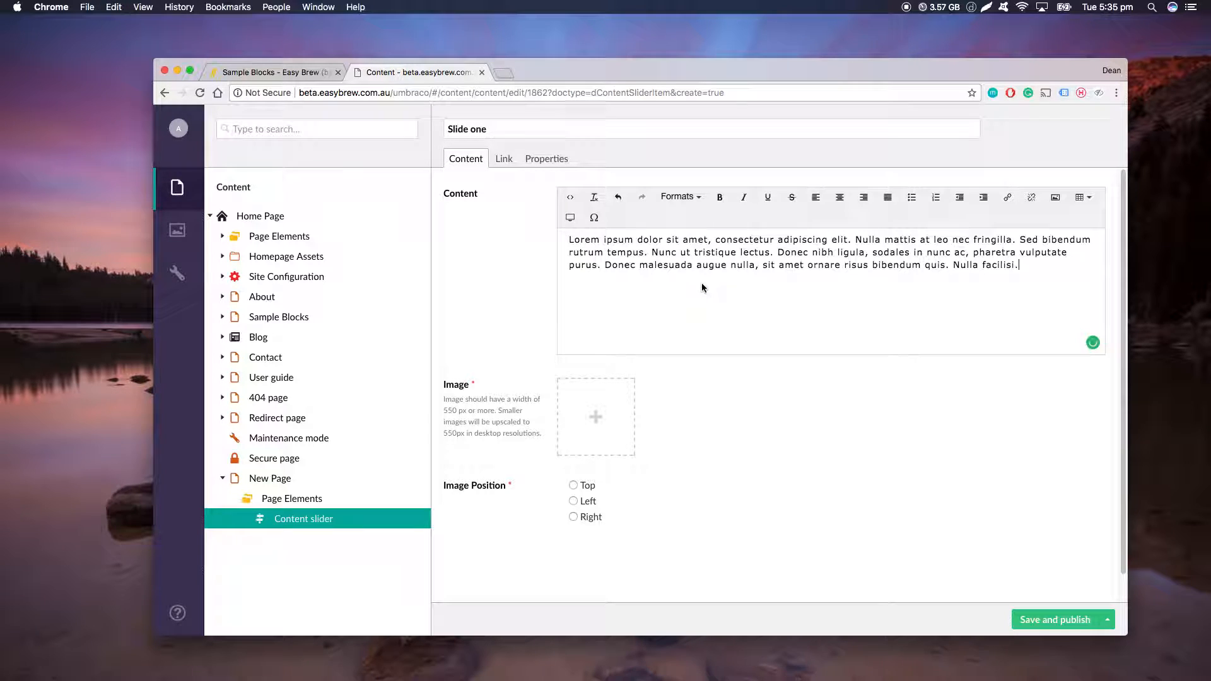
# Step: Choose pexels-photo.jpg from the media library as Slide one's image and set the image position to Left
pyautogui.click(596, 417)
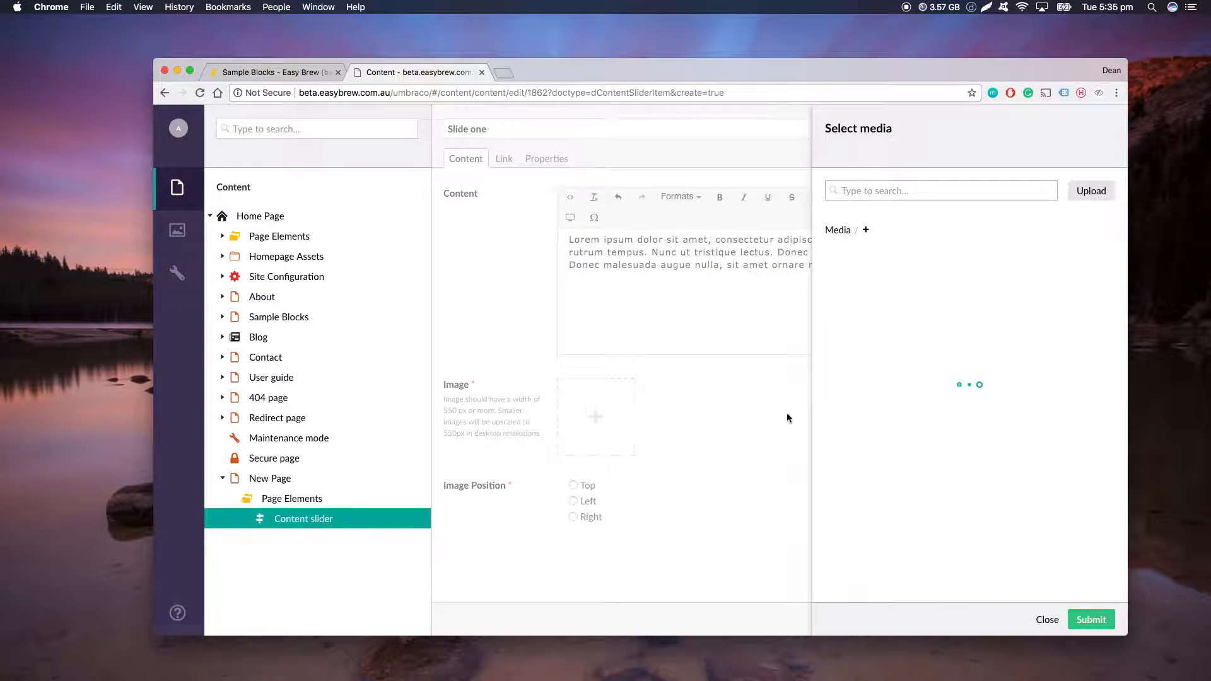
pyautogui.click(877, 375)
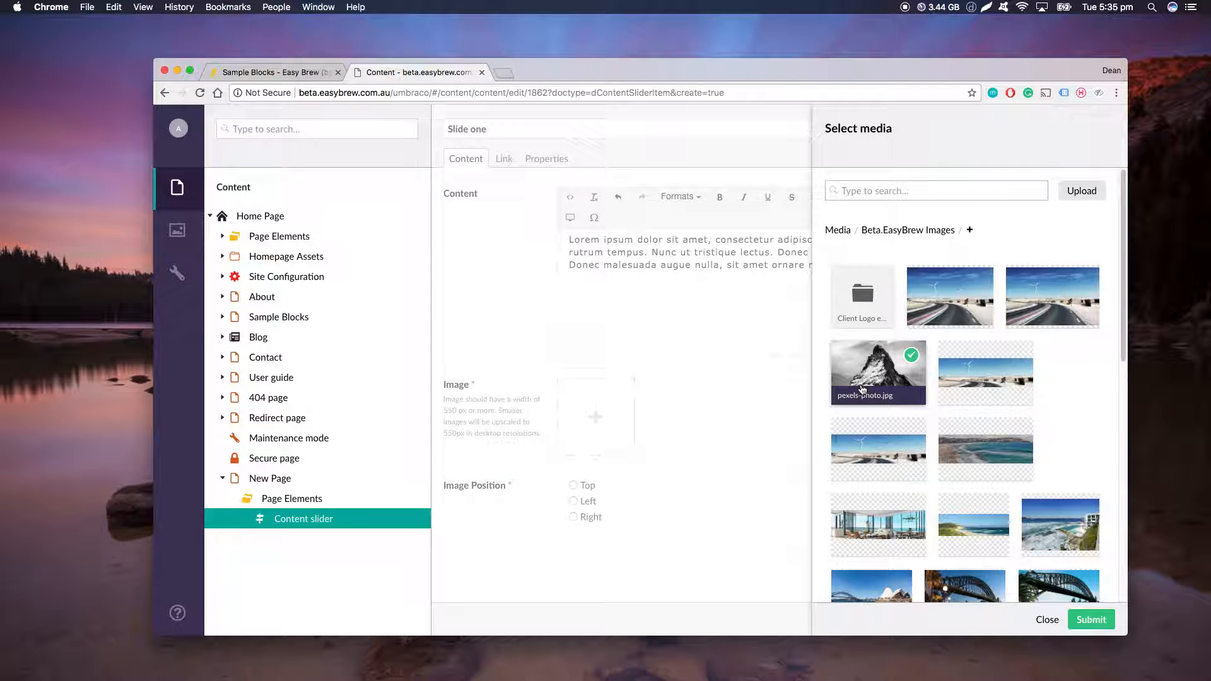
pyautogui.click(1074, 621)
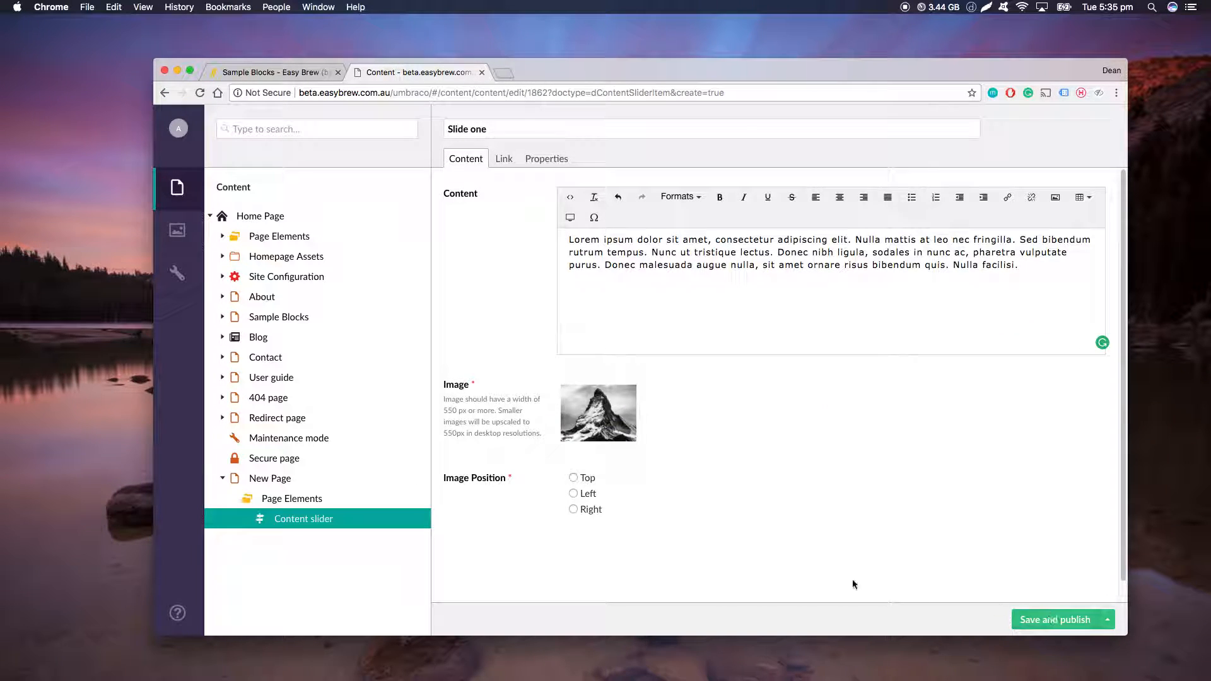
pyautogui.click(574, 494)
# Step: Set Slide one's internal link to the About page and its button text to "About"
pyautogui.click(504, 160)
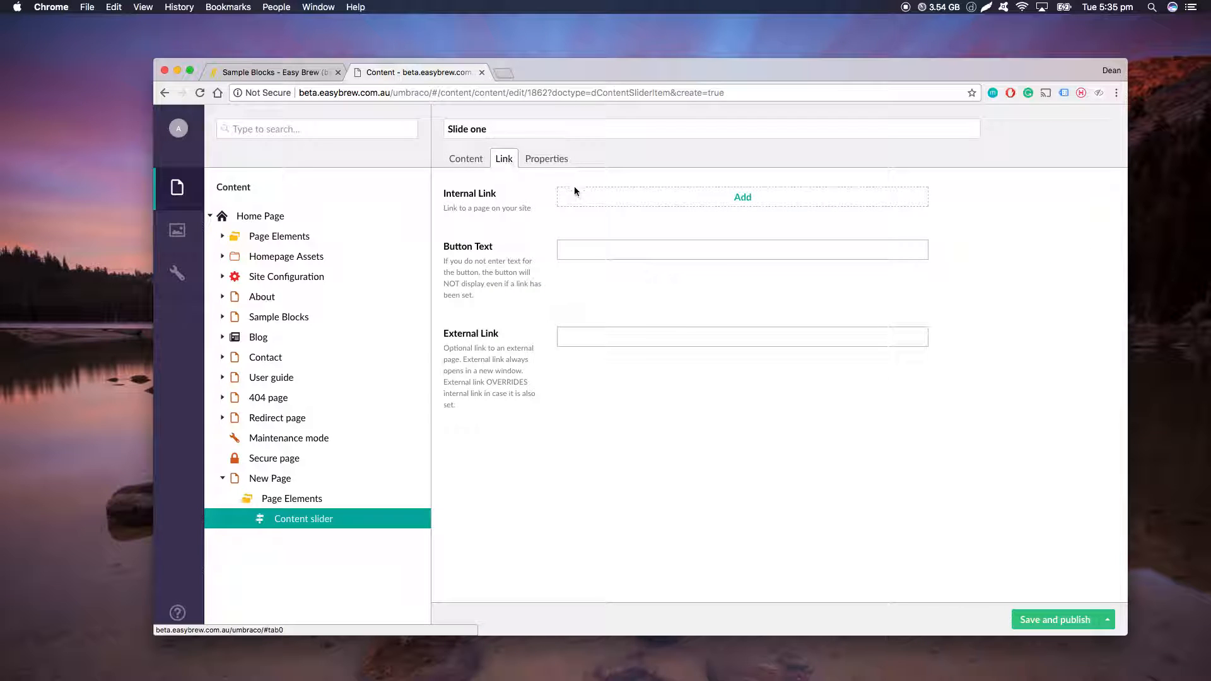
pyautogui.click(588, 198)
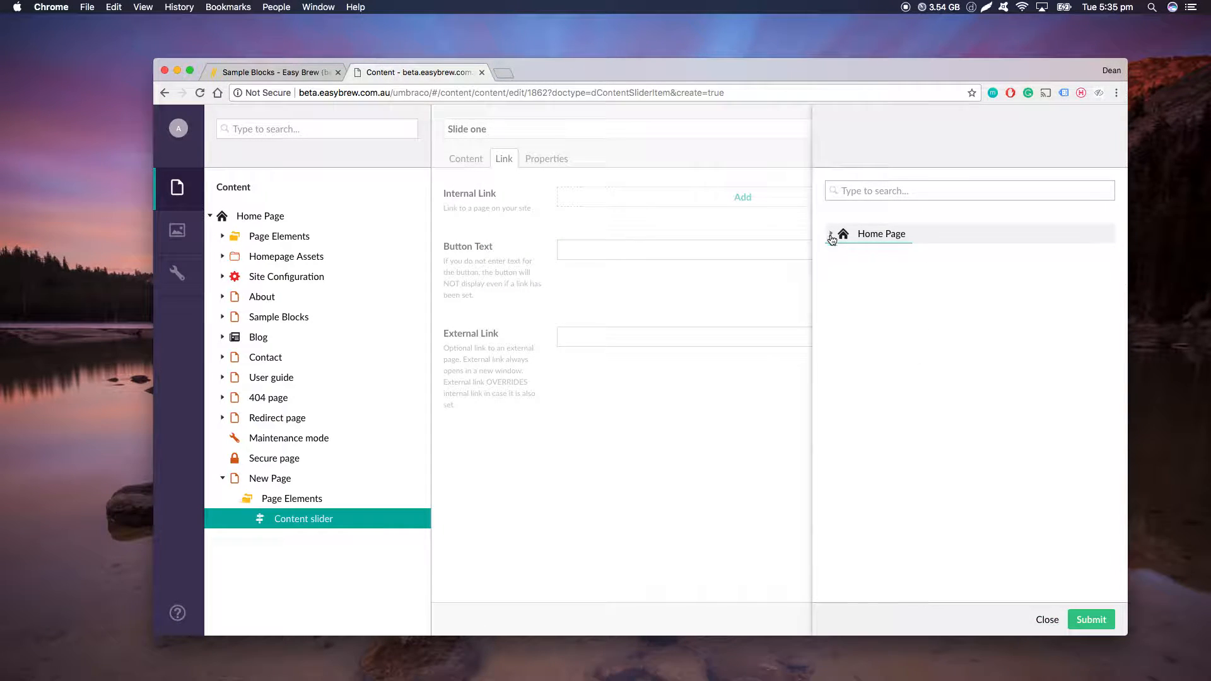
pyautogui.click(831, 233)
pyautogui.click(882, 314)
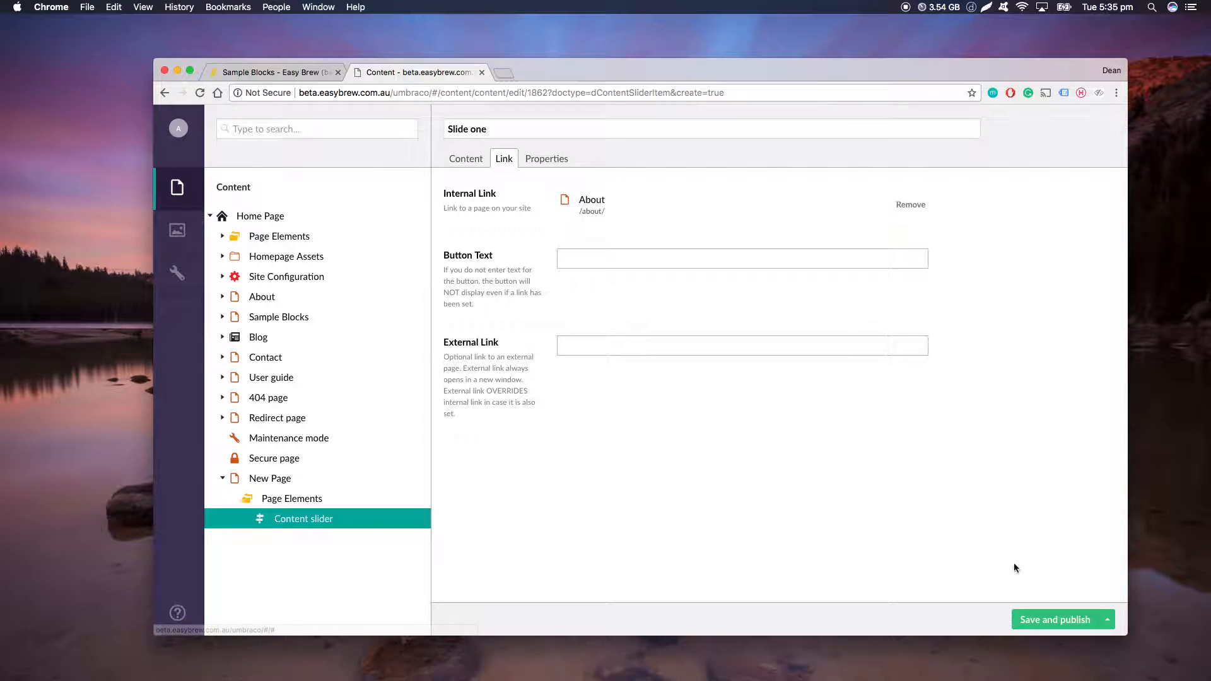
pyautogui.click(624, 258)
pyautogui.write('About')
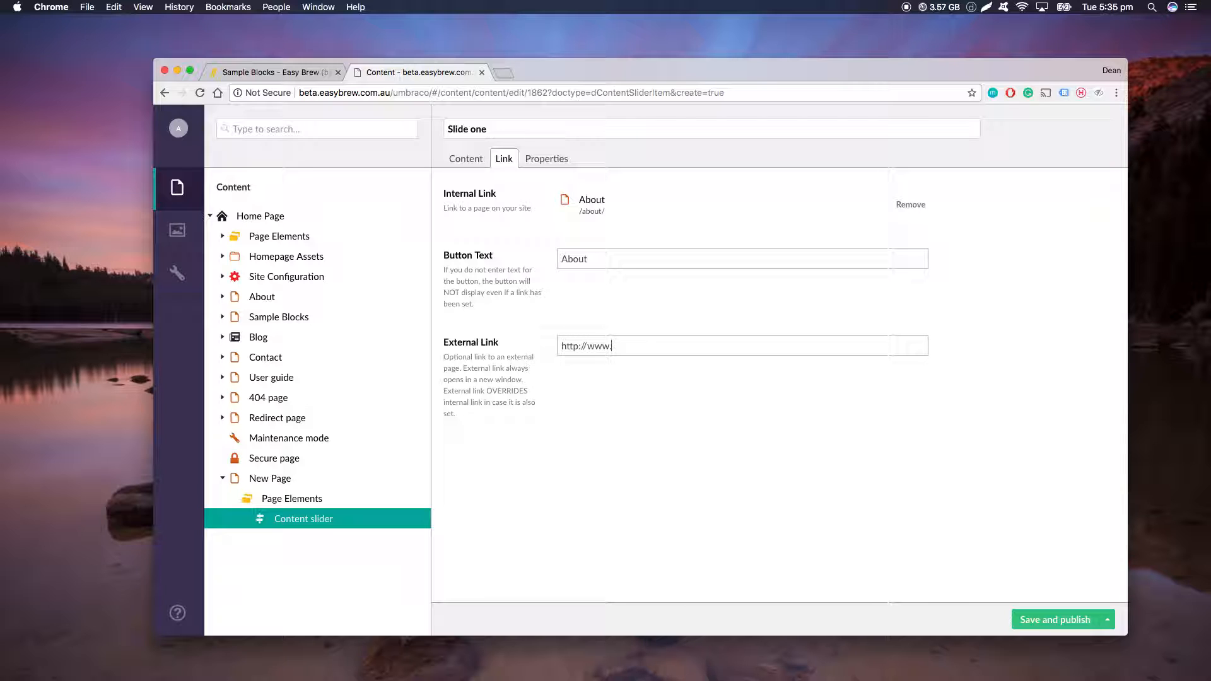
pyautogui.write('oogle')
pyautogui.moveTo(682, 351); pyautogui.dragTo(553, 352)
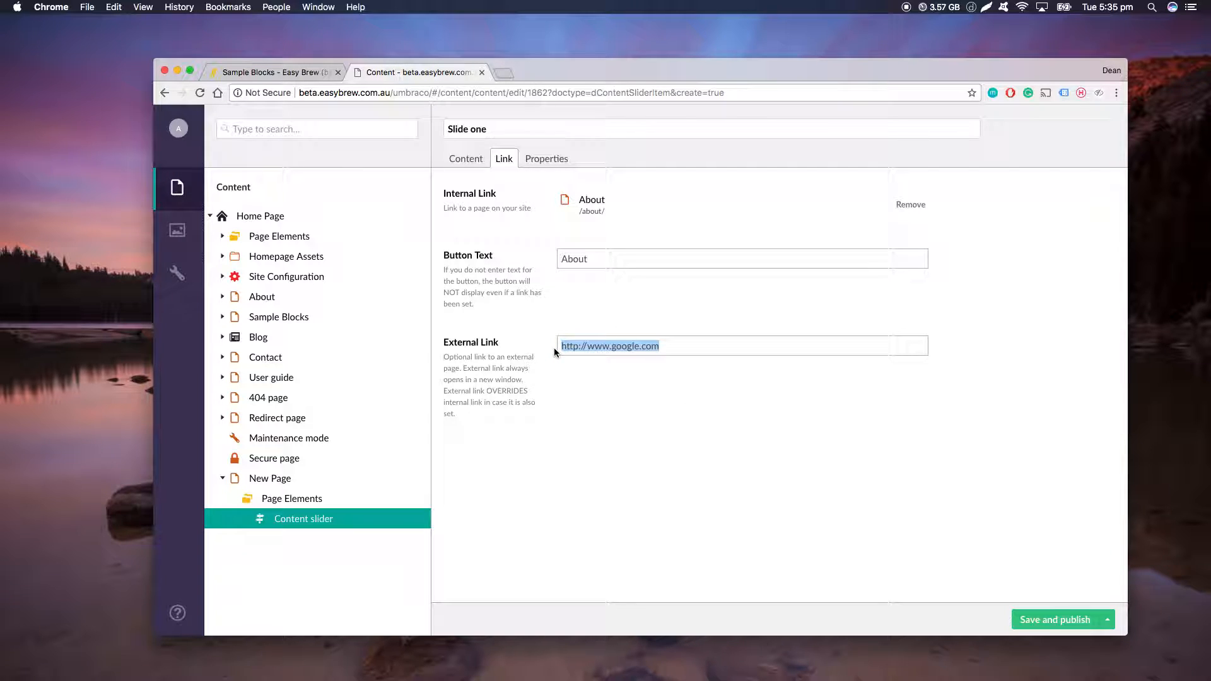
pyautogui.press('BackSpace')
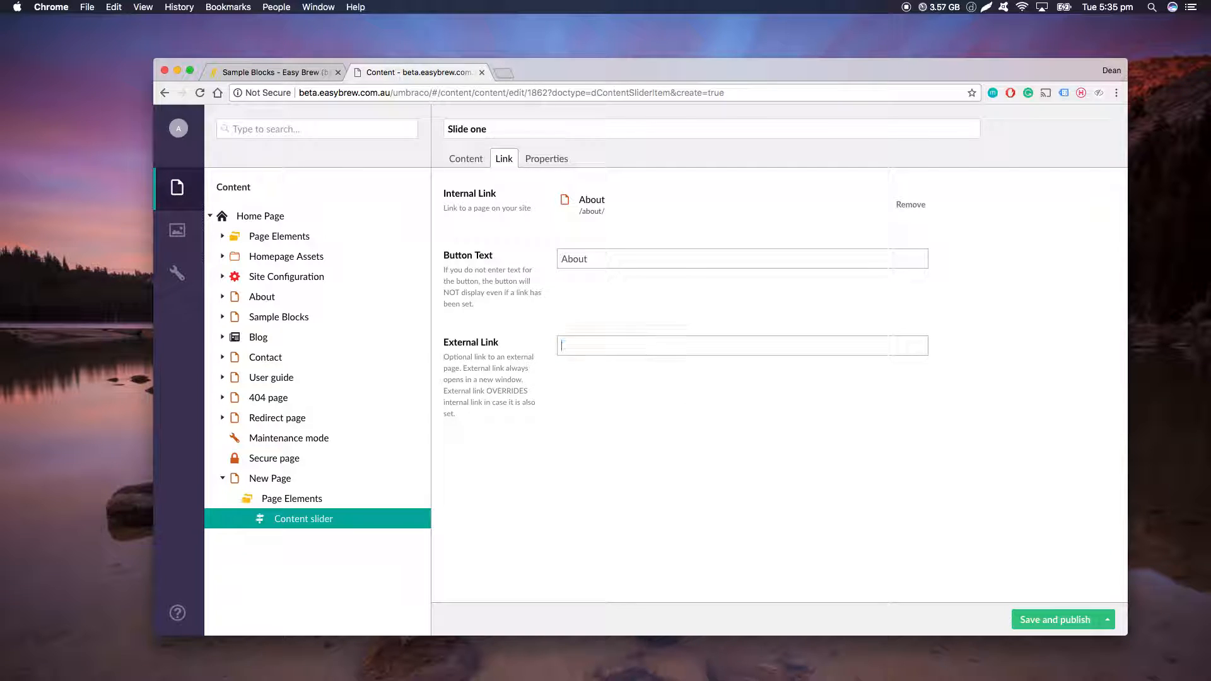
# Step: Save and publish Slide one, and view the slider on the website's New Page
pyautogui.click(1040, 625)
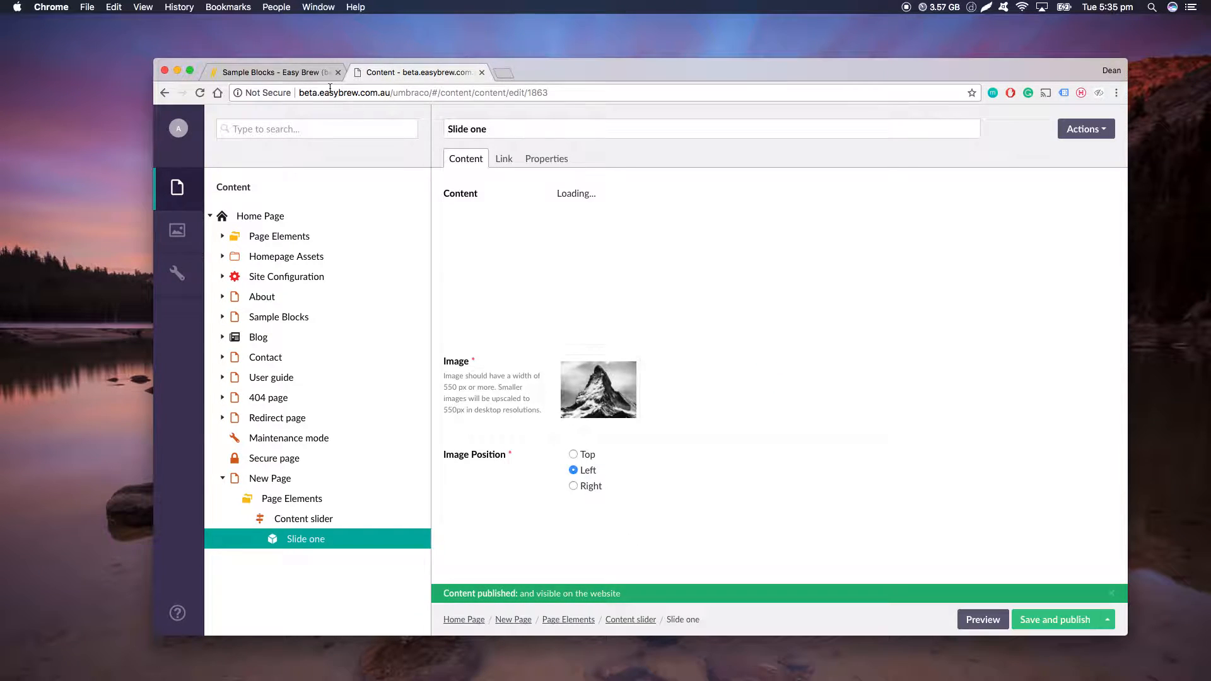
pyautogui.click(309, 76)
pyautogui.click(732, 151)
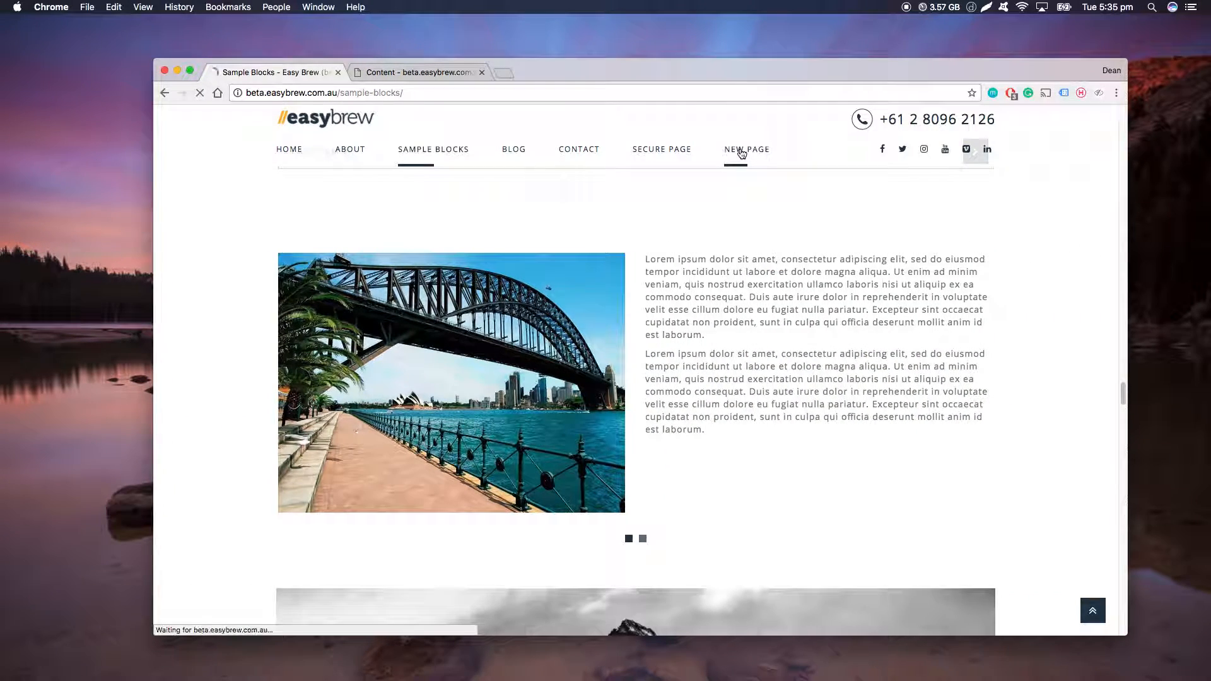
pyautogui.scroll(-5, 702, 399)
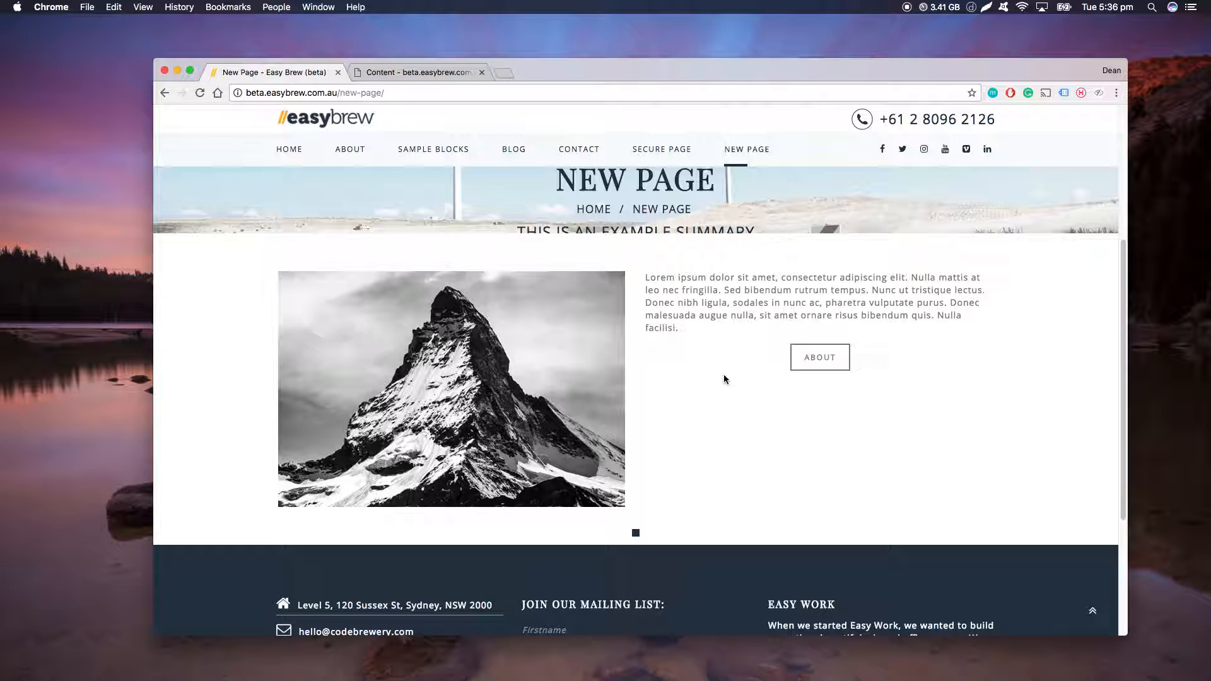
# Step: Return to the Umbraco back office and add another Content Slider Item named "Slide two" under Content slider
pyautogui.click(426, 77)
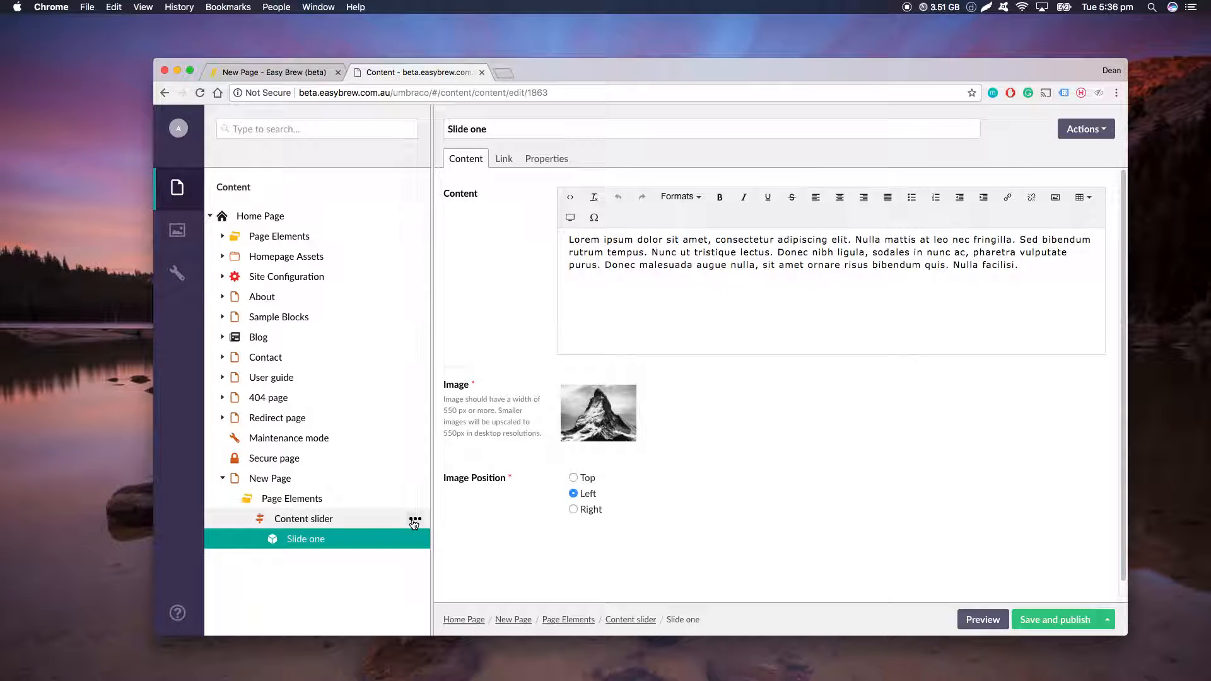
pyautogui.click(376, 521)
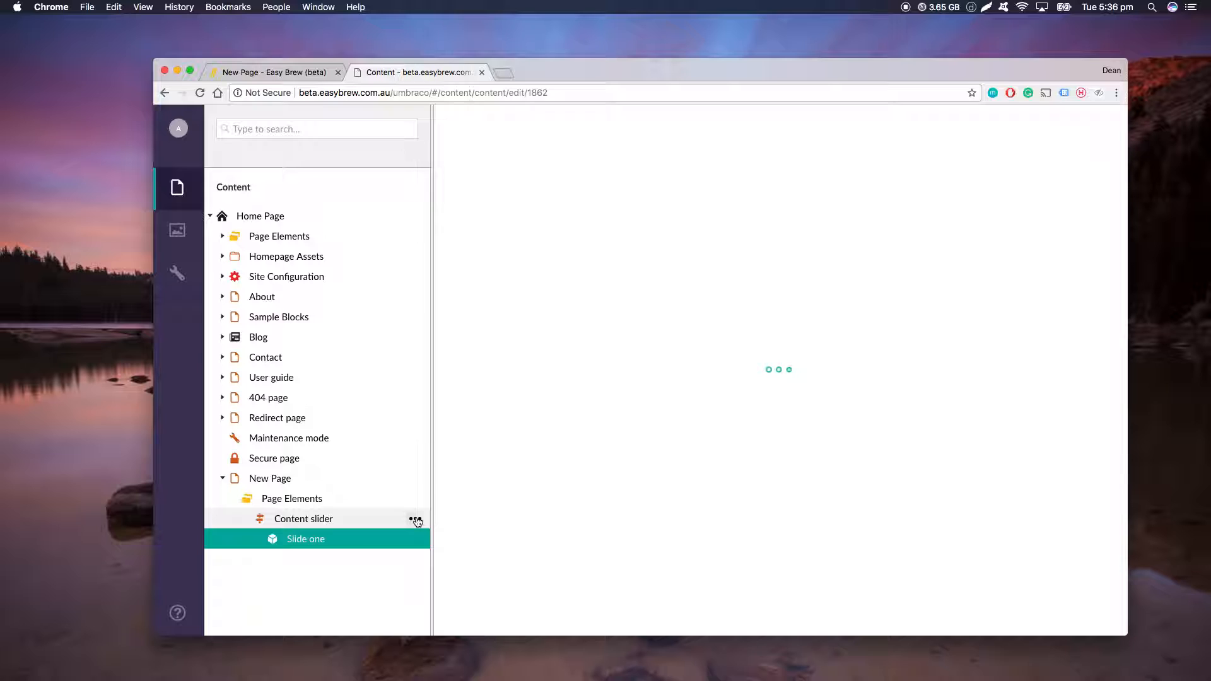
pyautogui.click(416, 521)
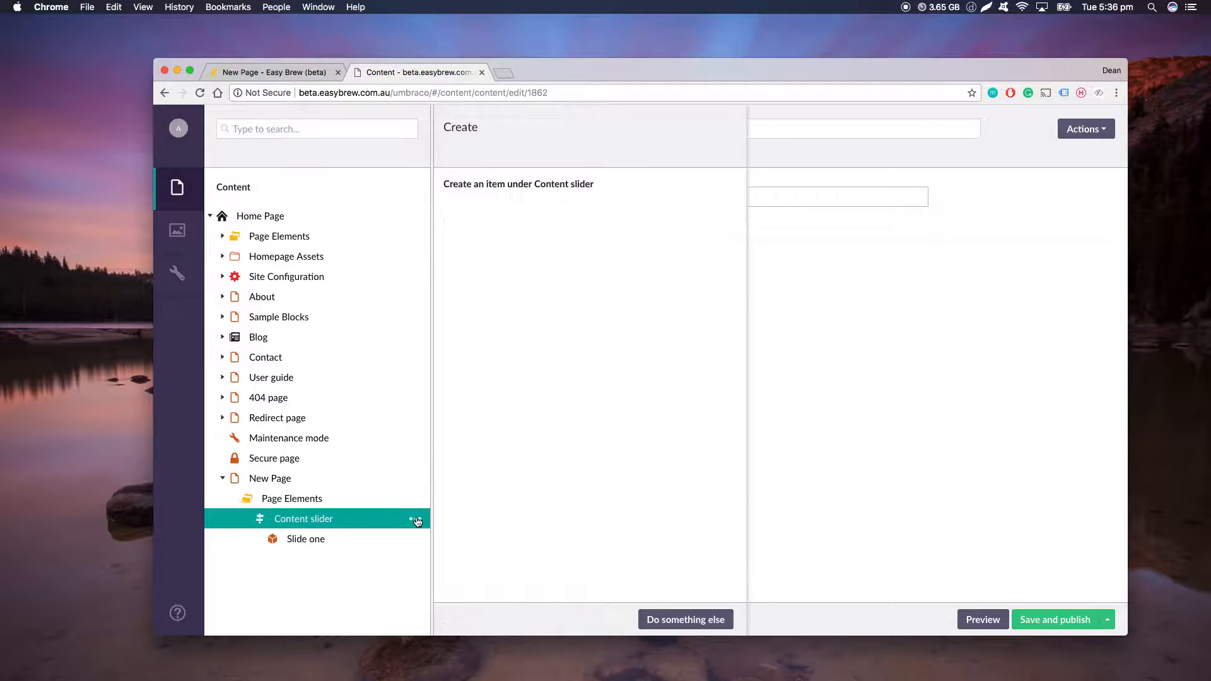
pyautogui.click(546, 209)
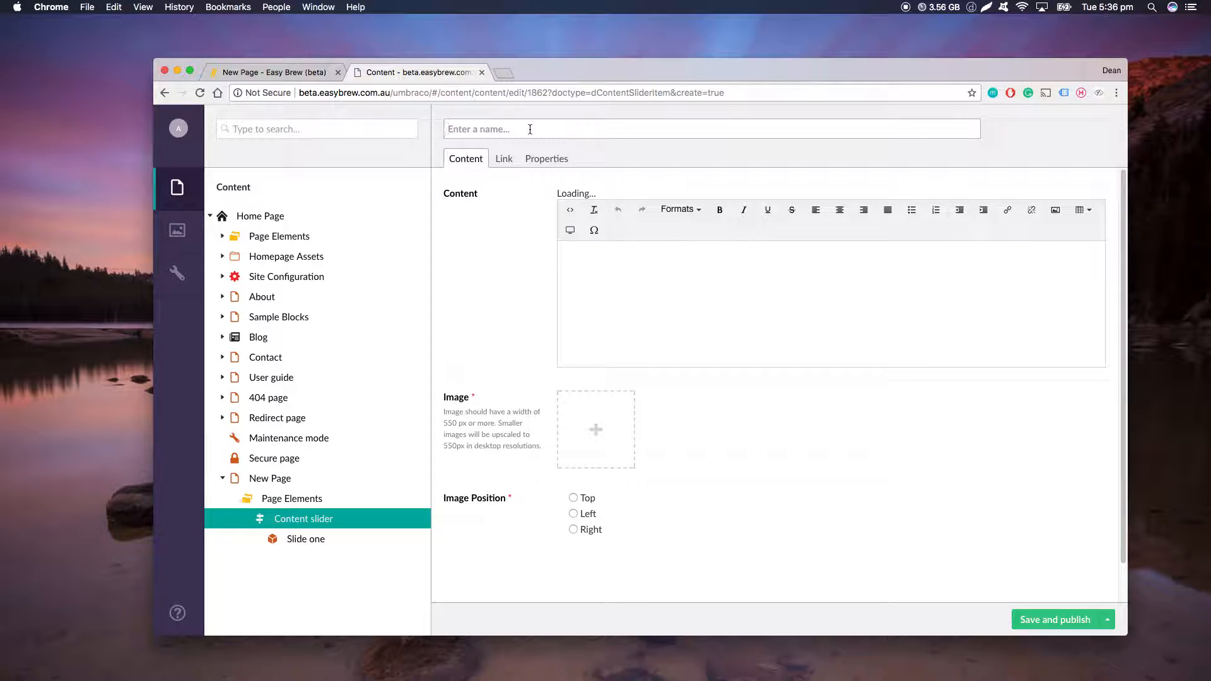
pyautogui.click(530, 129)
pyautogui.write('Slide tqo')
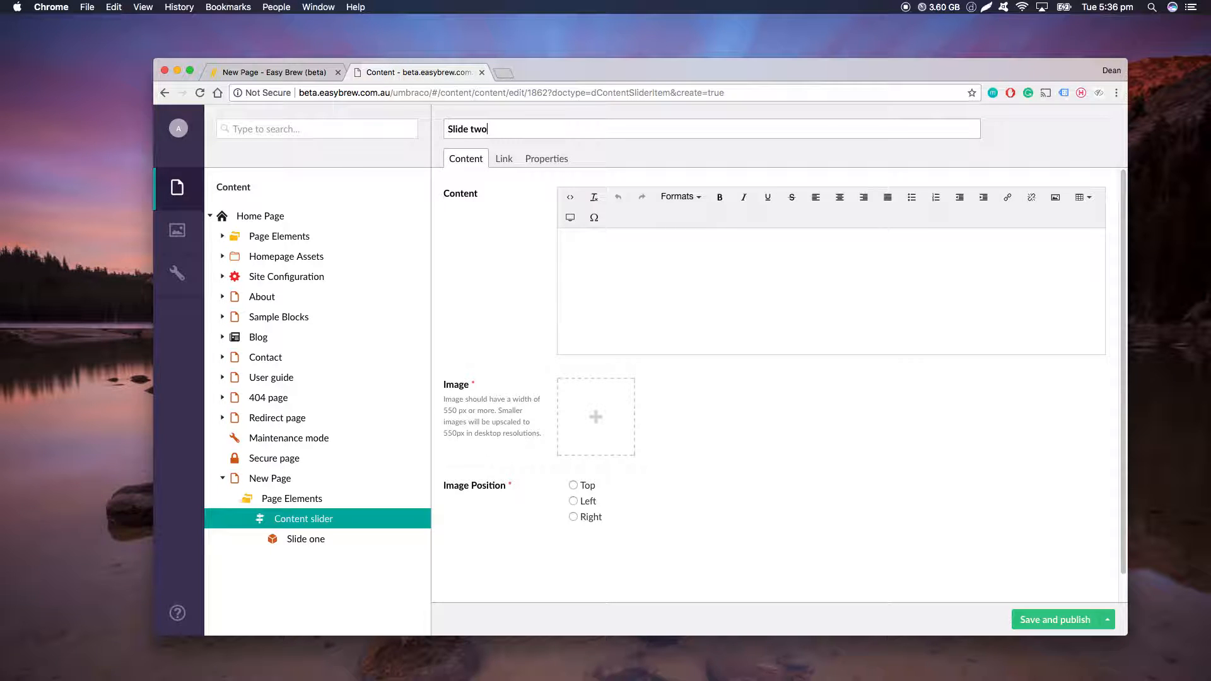
# Step: Fill Slide two's content with two Lorem ipsum paragraphs
pyautogui.click(623, 252)
pyautogui.write('Lorem ipsum dolor sit amet, consectetur adipiscing elit. Nulla mattis at leo nec fringilla. Sed bibendum rutrum tempus. Nunc ut tristique lectus. Donec nibh ligula, sodales in nunc ac, pharetra vulputate purus. Donec malesuada augue nulla, sit amet ornare risus bibendum quis. Nulla facilisi.')
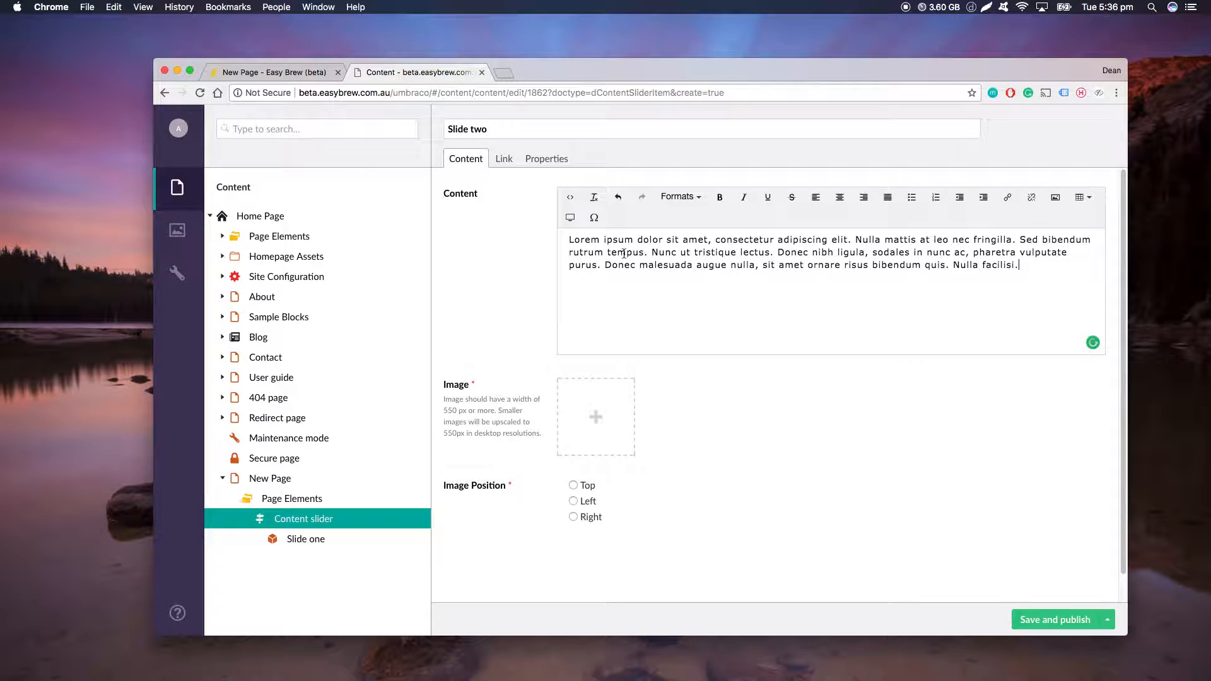
pyautogui.write('Lorem ipsum dolor sit amet, consectetur adipiscing elit. Nulla mattis at leo nec fringilla. Sed bibendum rutrum tempus. Nunc ut tristique lectus. Donec nibh ligula, sodales in nunc ac, pharetra vulputate purus. Donec malesuada augue nulla, sit amet ornare risus bibendum quis. Nulla facilisi.')
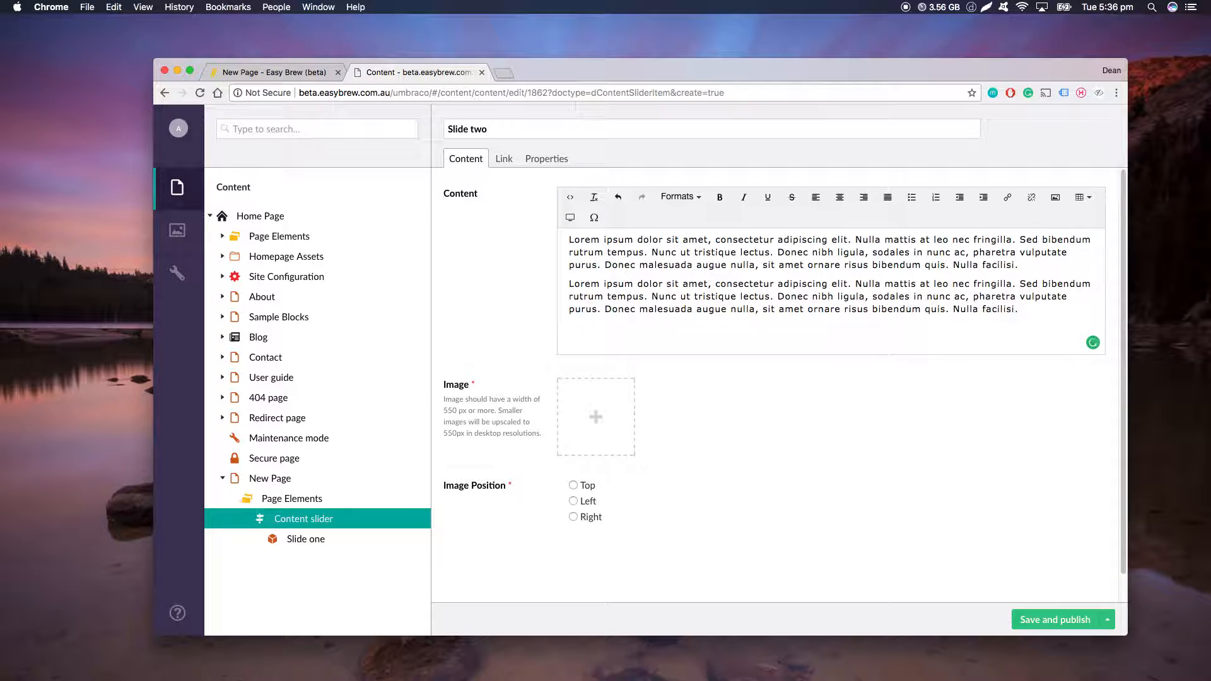
# Step: Choose pexels-photo.jpg from the media library as Slide two's image
pyautogui.click(593, 413)
pyautogui.click(880, 376)
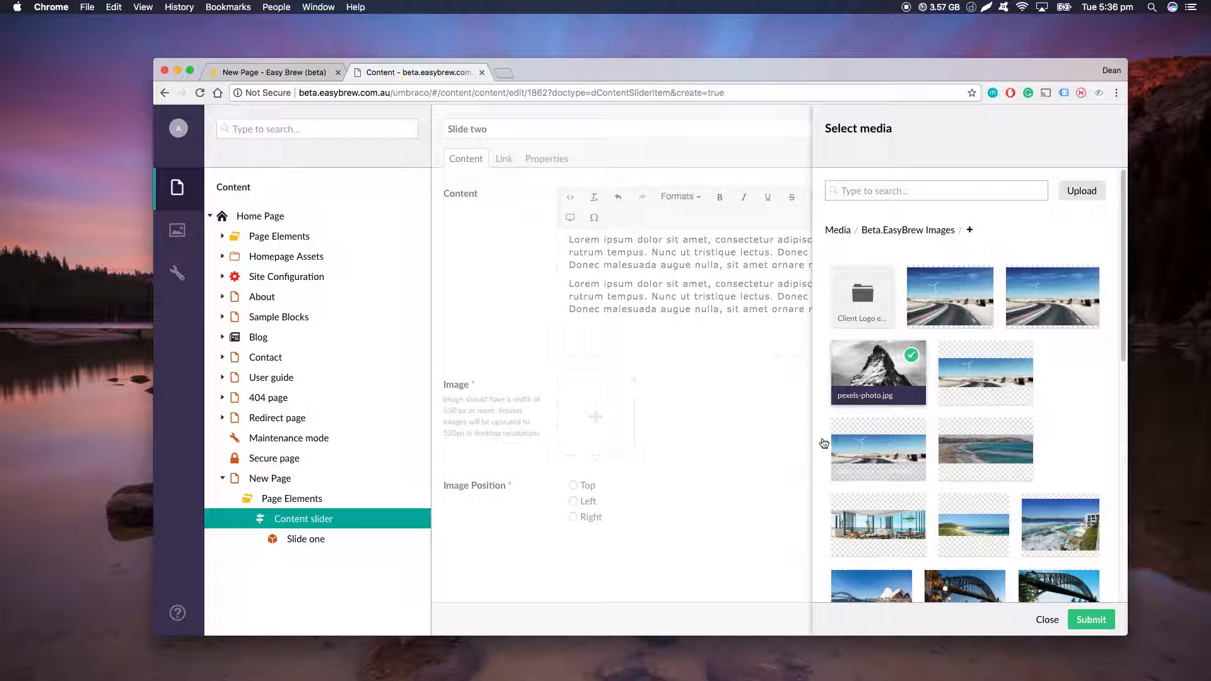
pyautogui.click(1091, 619)
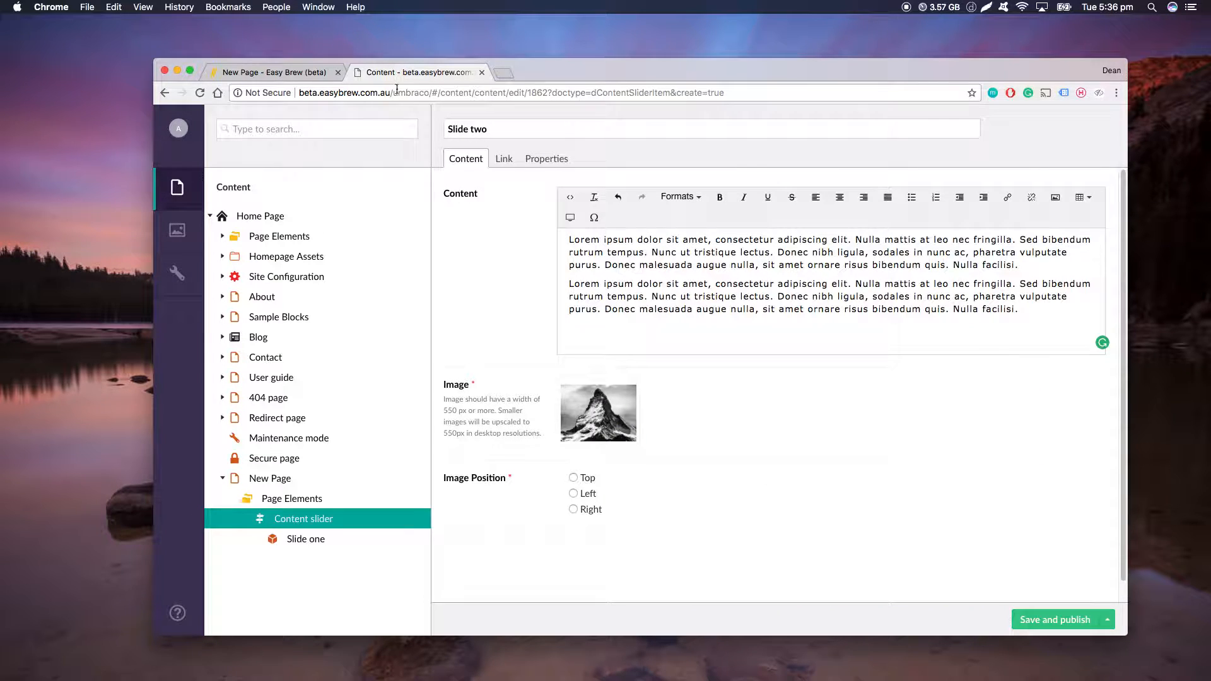
# Step: Check the image placement of the existing slide on the website, and set Slide two's image position to Right
pyautogui.click(316, 72)
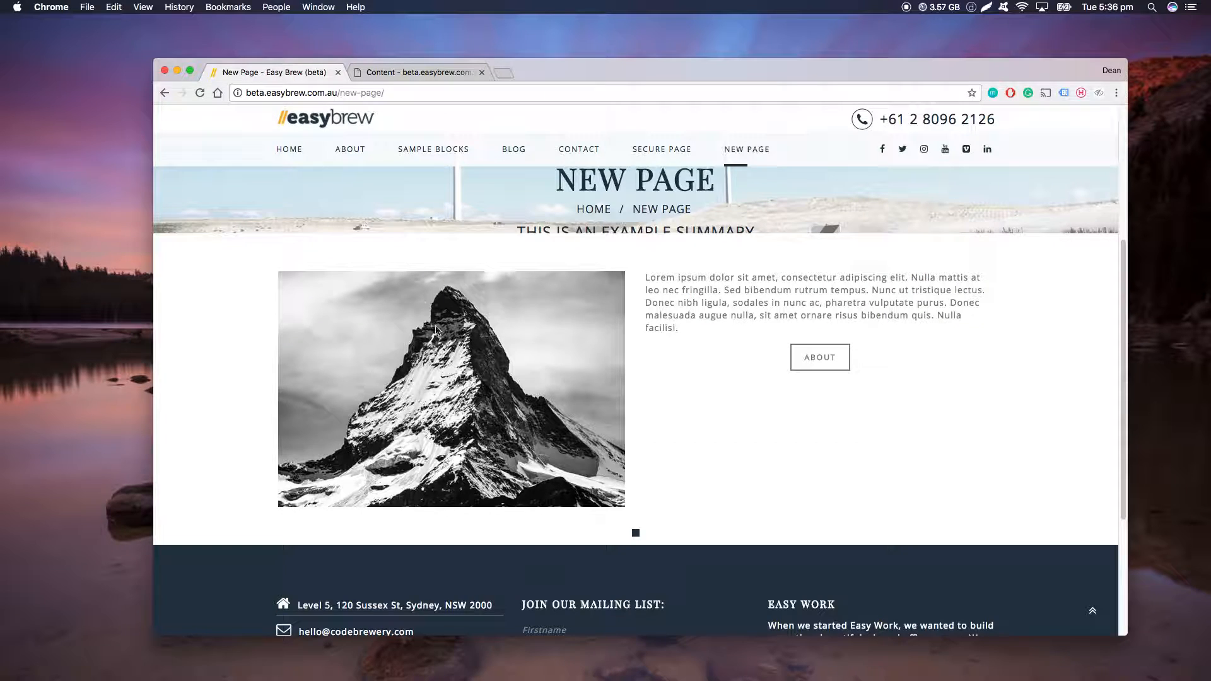
pyautogui.click(426, 72)
pyautogui.doubleClick(510, 477)
pyautogui.click(572, 509)
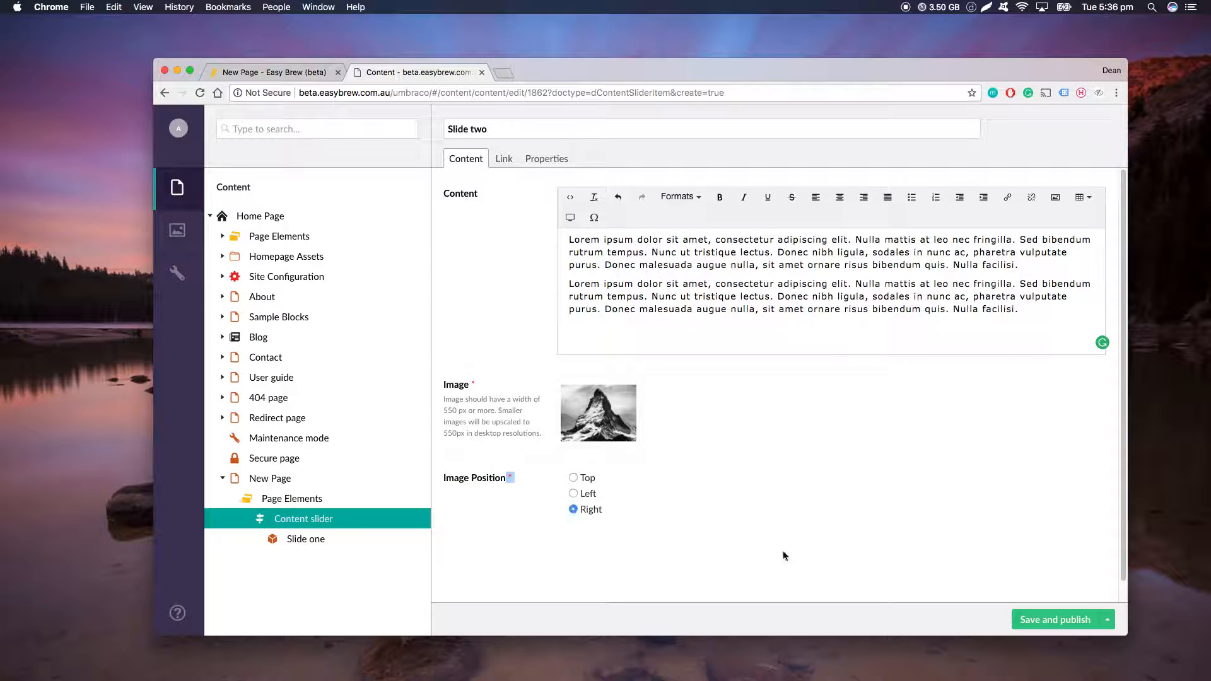
# Step: Link Slide two internally to the Home Page with the button text "Home"
pyautogui.click(502, 158)
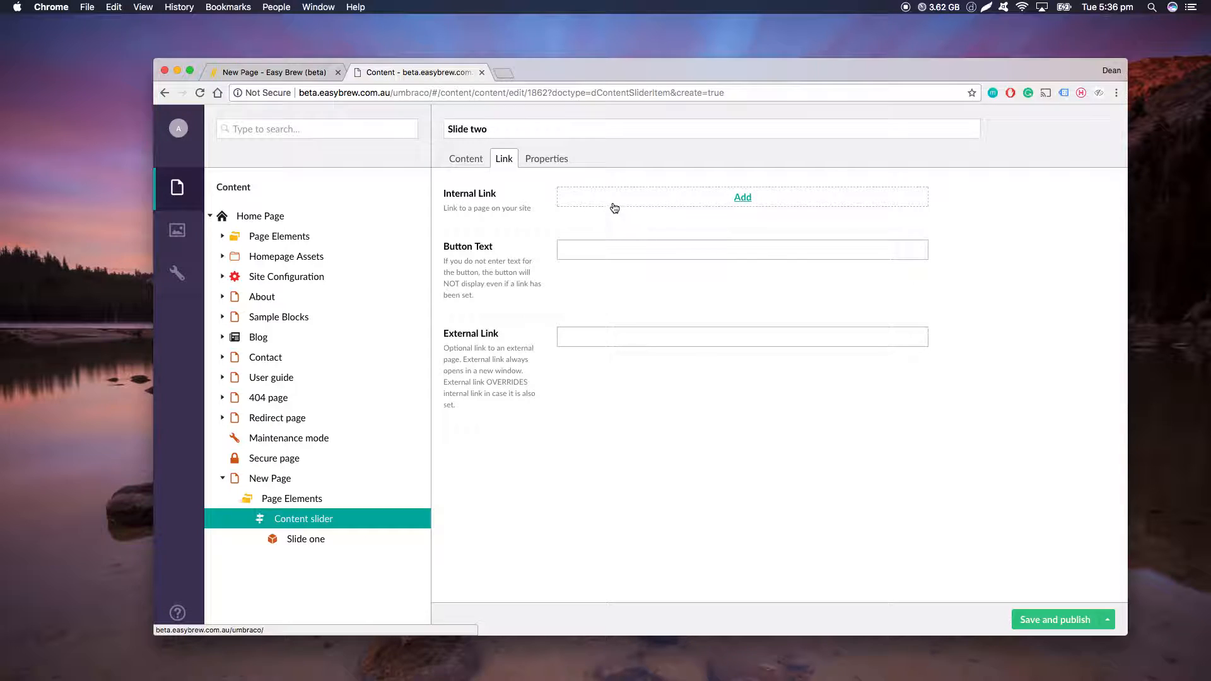
pyautogui.click(612, 203)
pyautogui.click(879, 237)
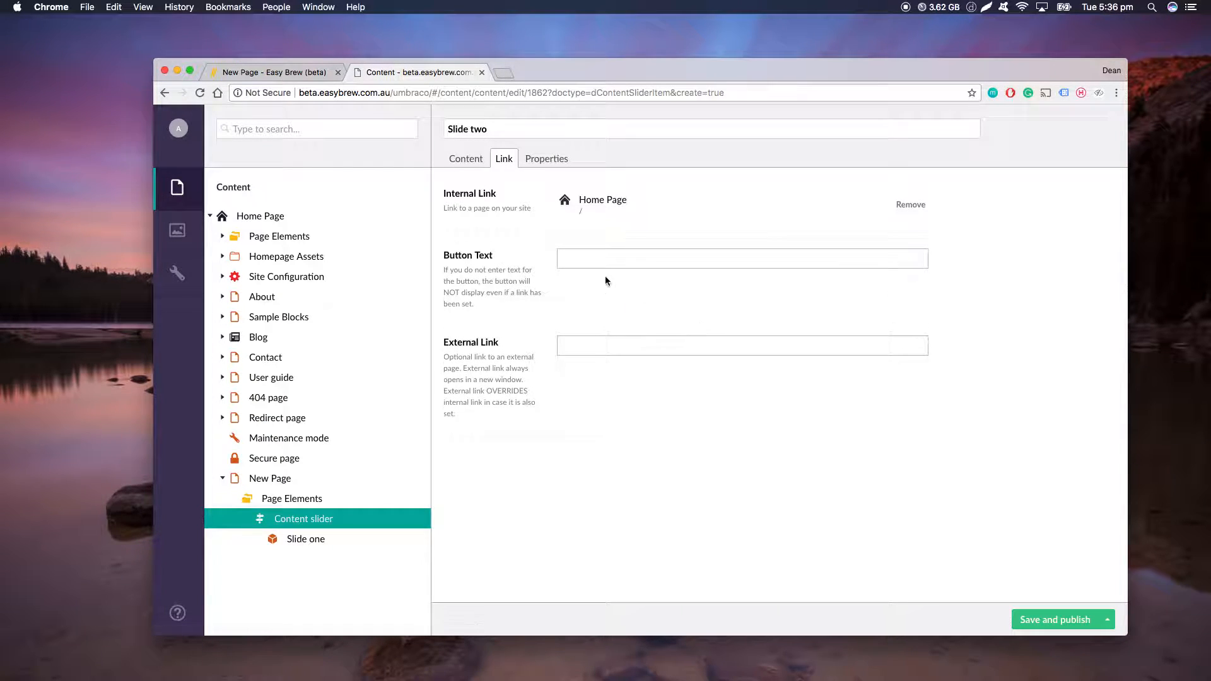
pyautogui.click(598, 256)
# Step: Save and publish Slide two, and view both slides on the reloaded New Page of the website
pyautogui.click(1054, 619)
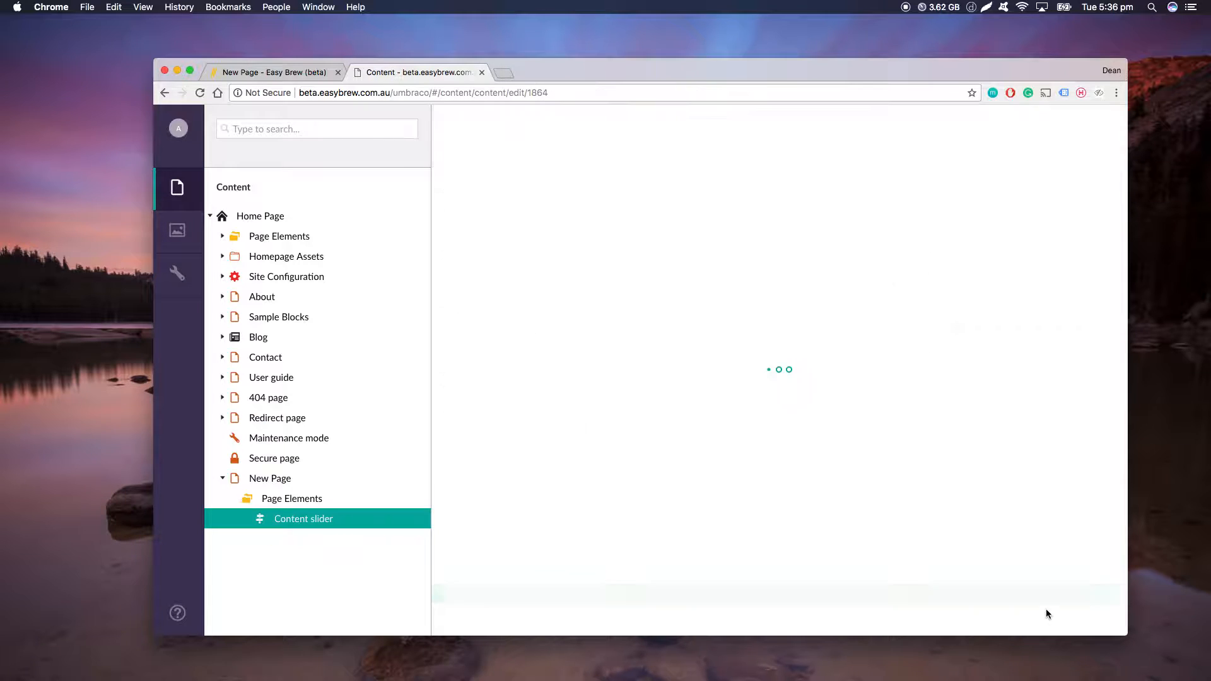
pyautogui.click(293, 71)
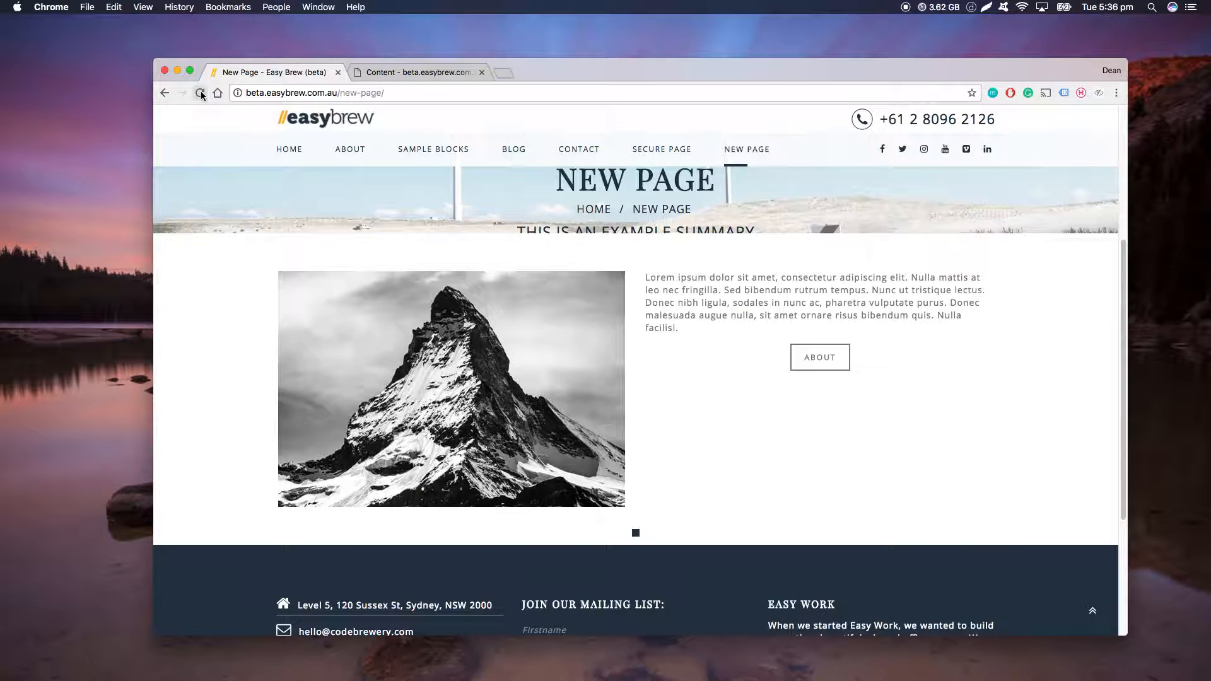
pyautogui.click(201, 93)
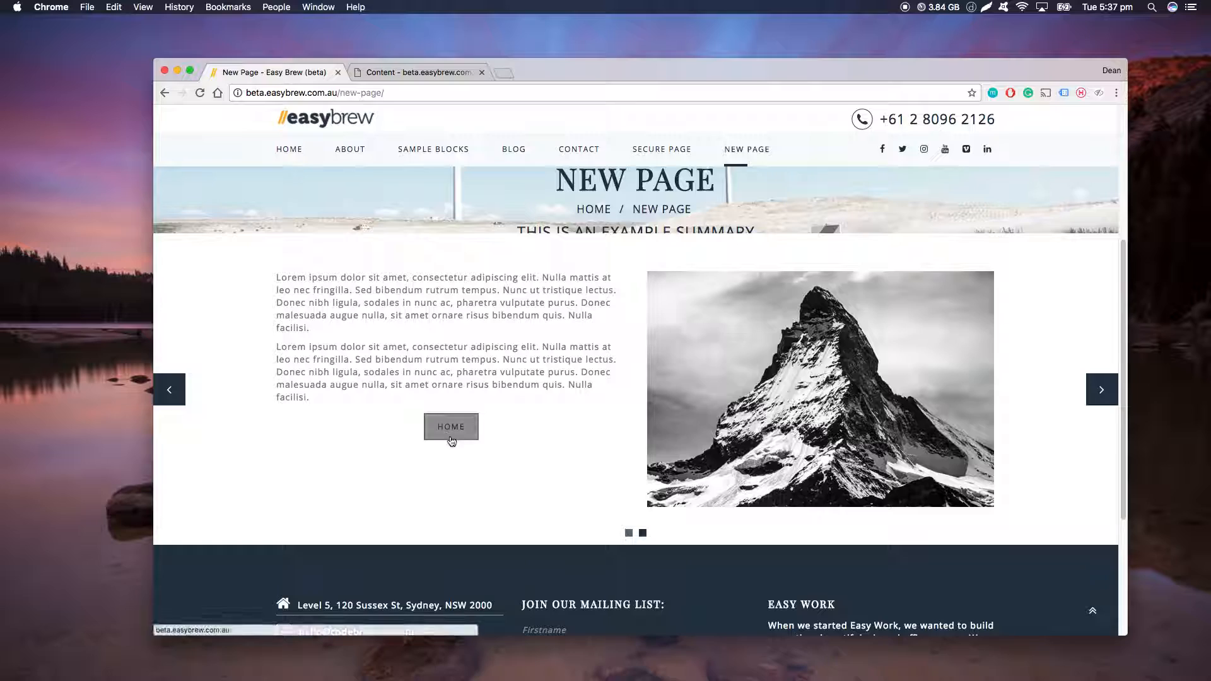
pyautogui.click(629, 533)
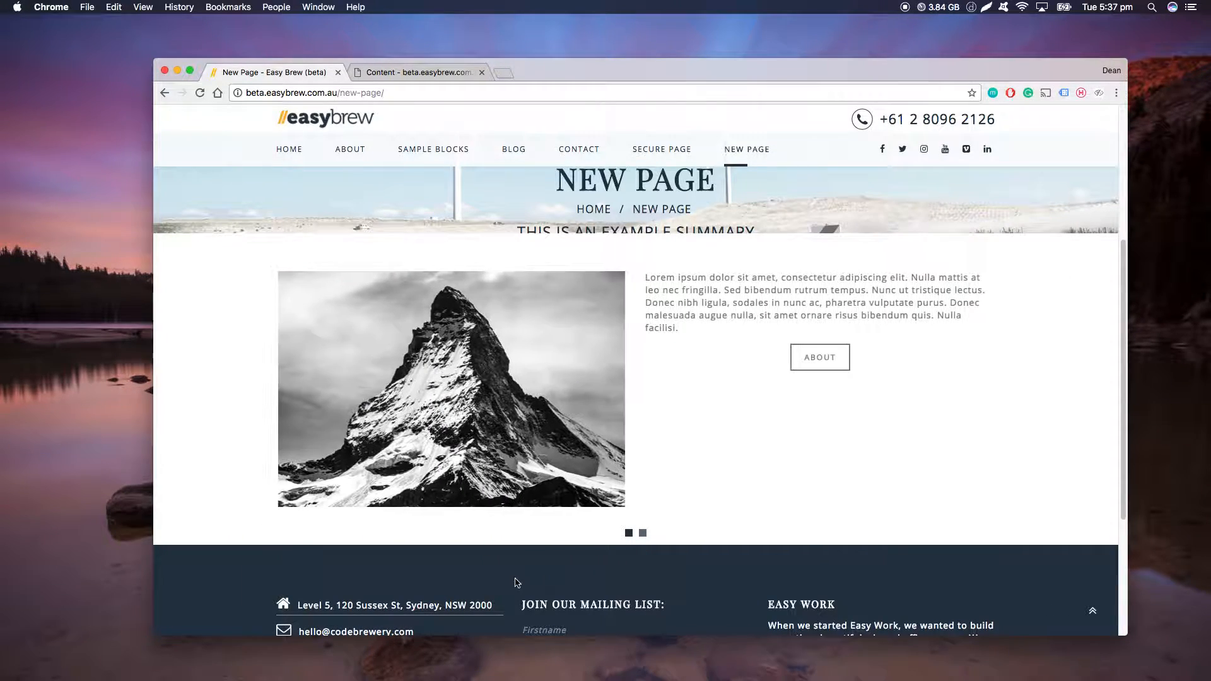
# Step: Return to the Umbraco back office and republish Slide two with its image position set to Right
pyautogui.click(440, 73)
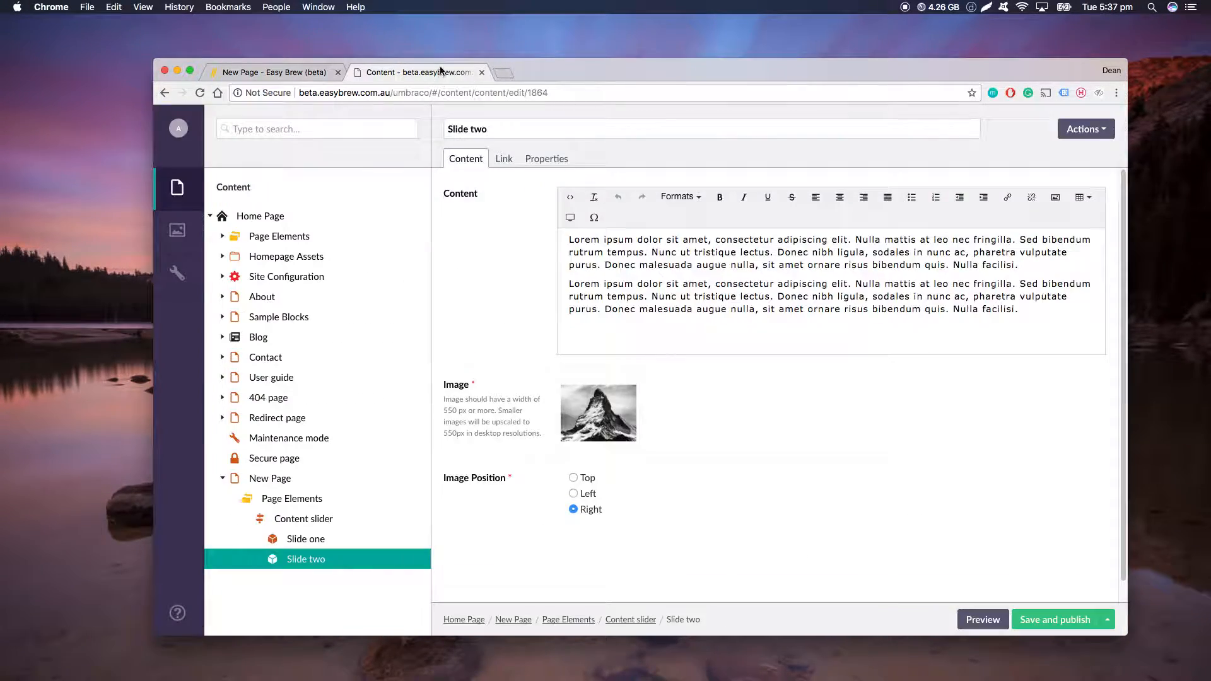
pyautogui.click(585, 497)
pyautogui.click(586, 511)
pyautogui.click(352, 523)
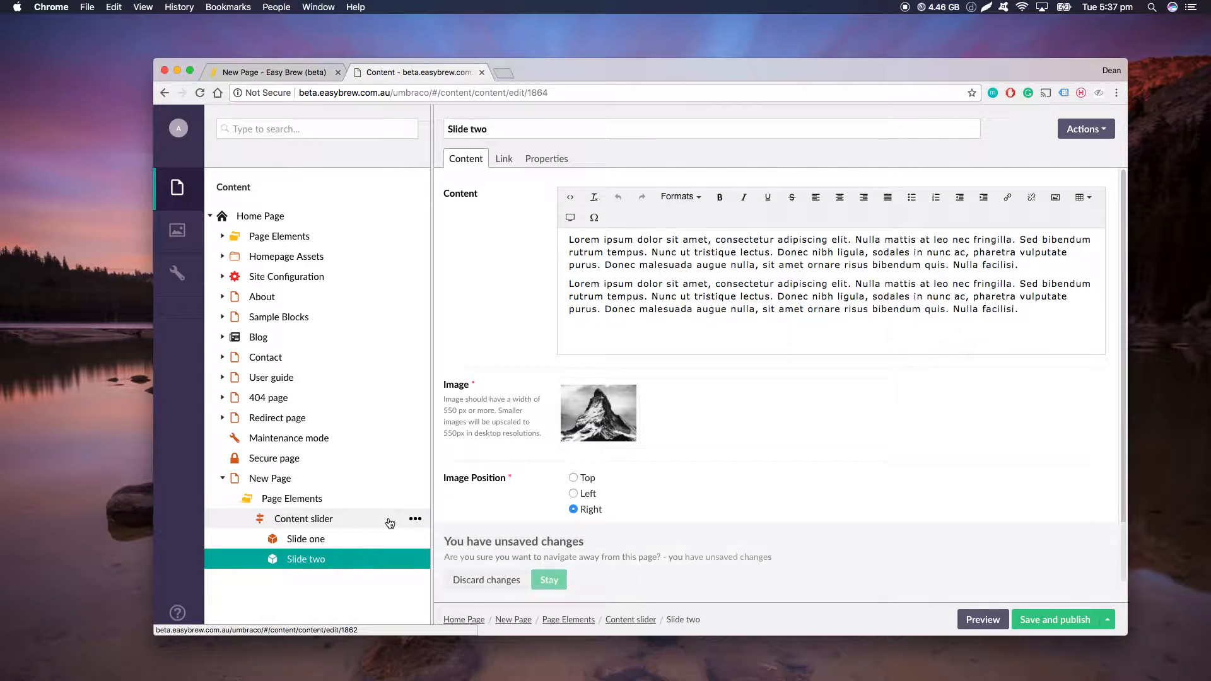
pyautogui.click(561, 581)
pyautogui.click(1061, 619)
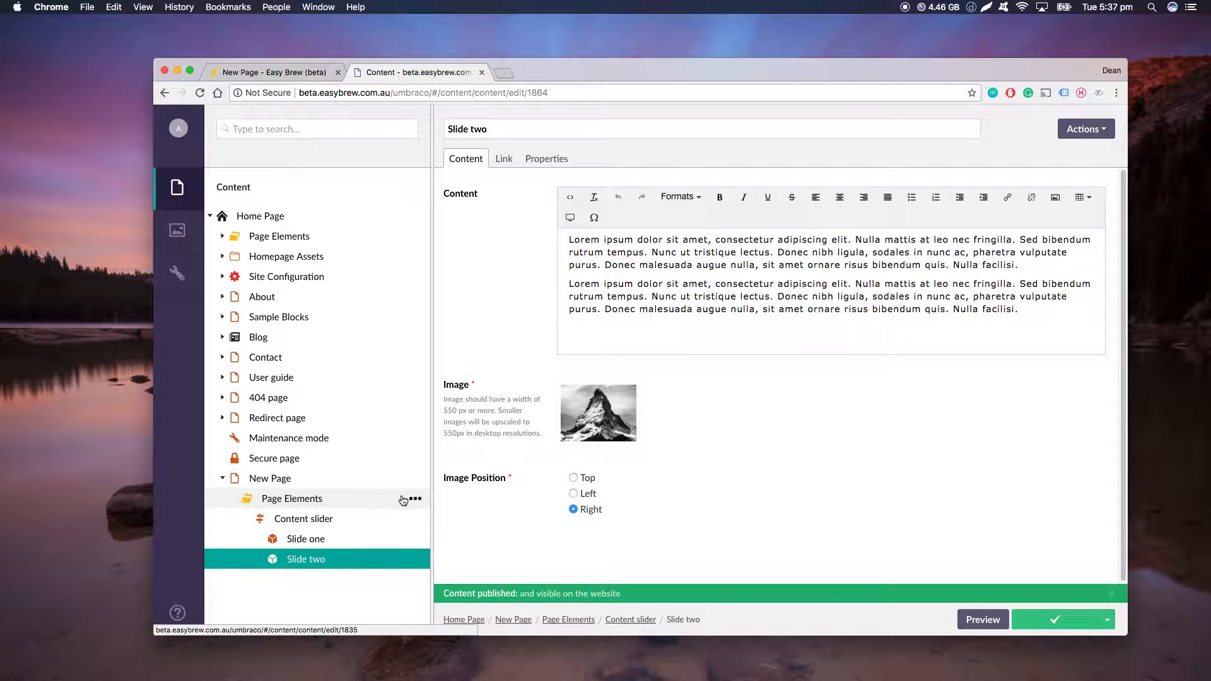
# Step: Add a Content Slider Item named "Slide three" under Content slider, with one Lorem ipsum paragraph as its content
pyautogui.click(414, 519)
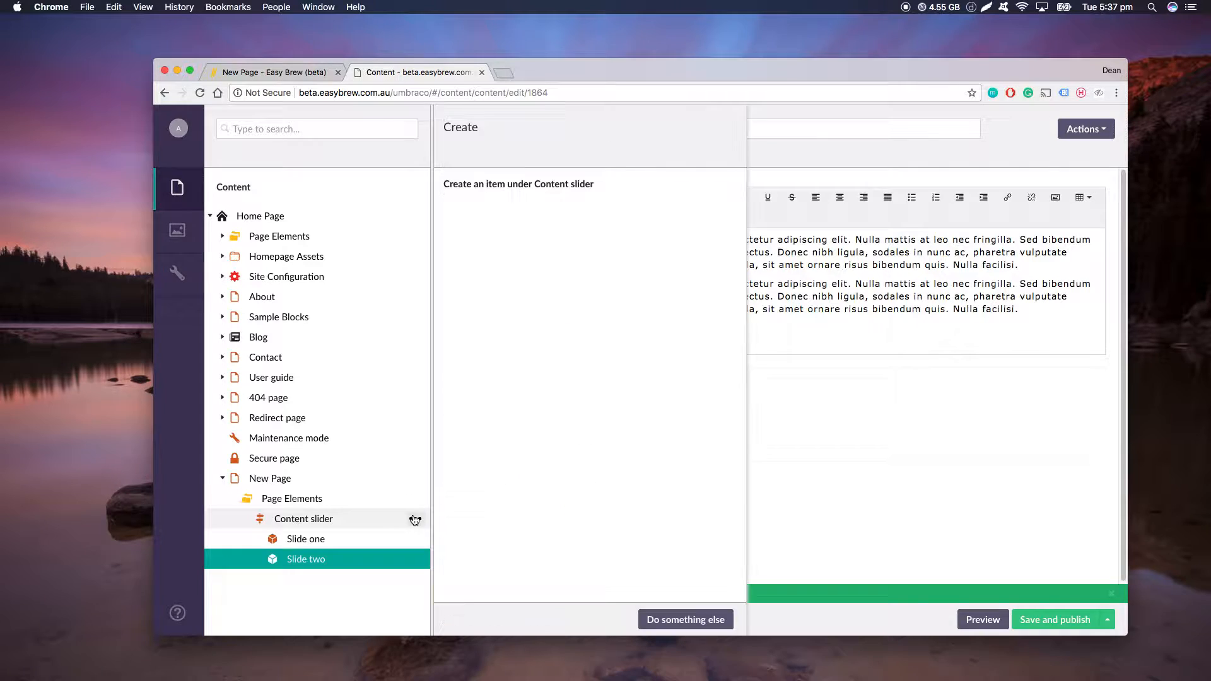
pyautogui.click(514, 229)
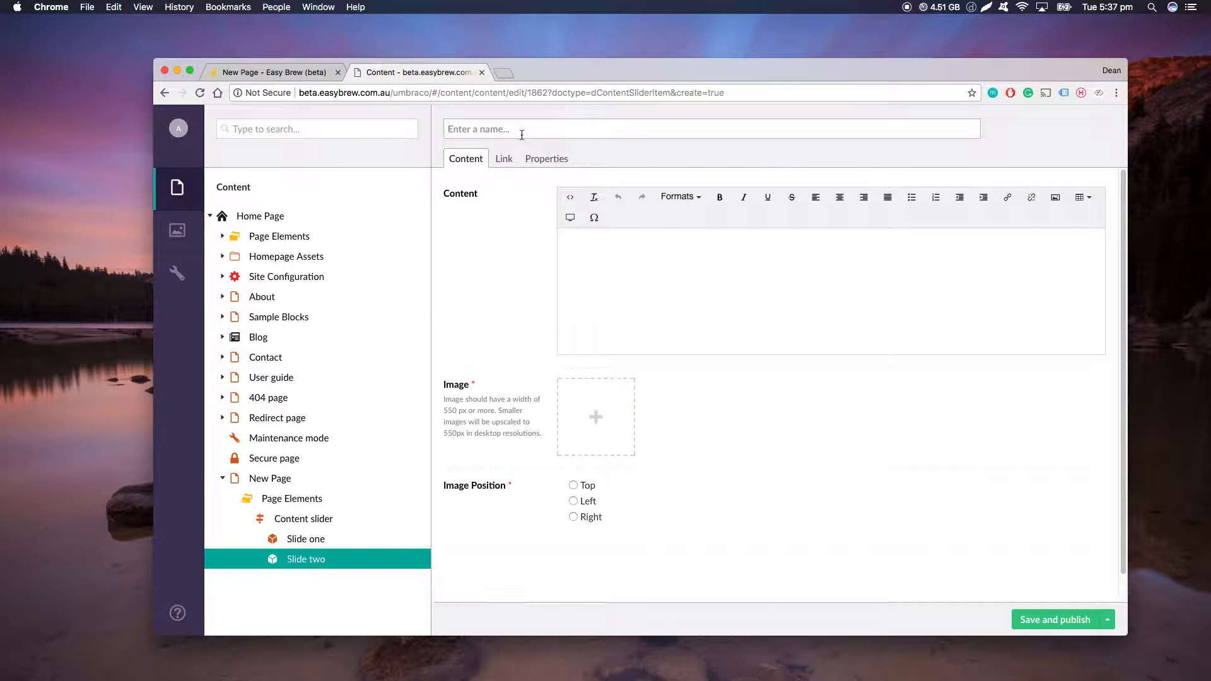
pyautogui.write('Slide three')
pyautogui.click(618, 267)
pyautogui.write('Lorem ipsum dolor sit amet, consectetur adipiscing elit. Nulla mattis at leo nec fringilla. Sed bibendum rutrum tempus. Nunc ut tristique lectus. Donec nibh ligula, sodales in nunc ac, pharetra vulputate purus. Donec malesuada augue nulla, sit amet ornare risus bibendum quis. Nulla facilisi.')
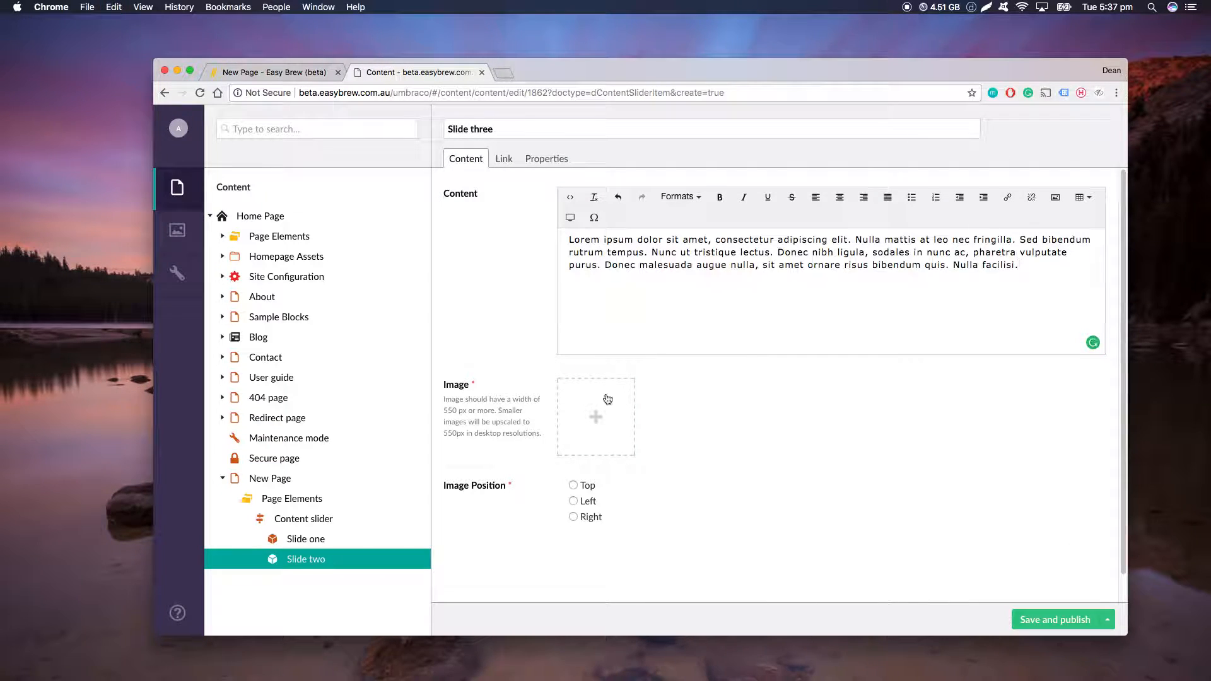
# Step: Choose the mountain photo from the media library as Slide three's image and set its position to Top
pyautogui.click(600, 417)
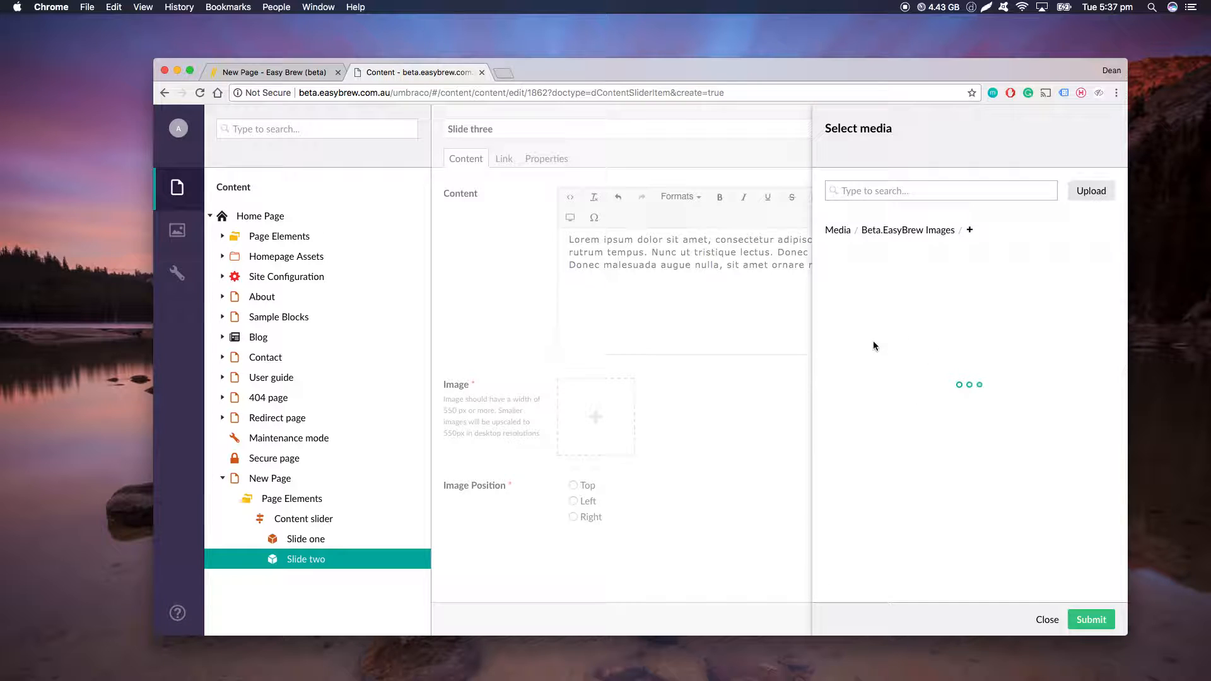
pyautogui.click(865, 355)
pyautogui.click(1092, 619)
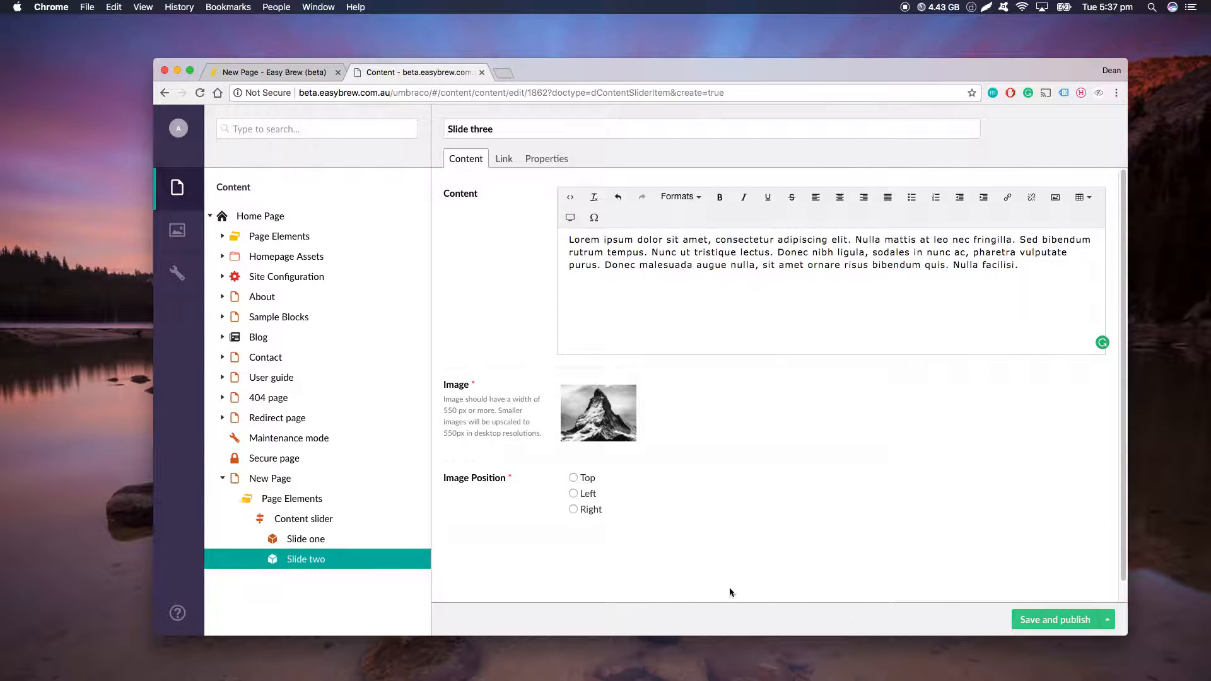
pyautogui.click(586, 482)
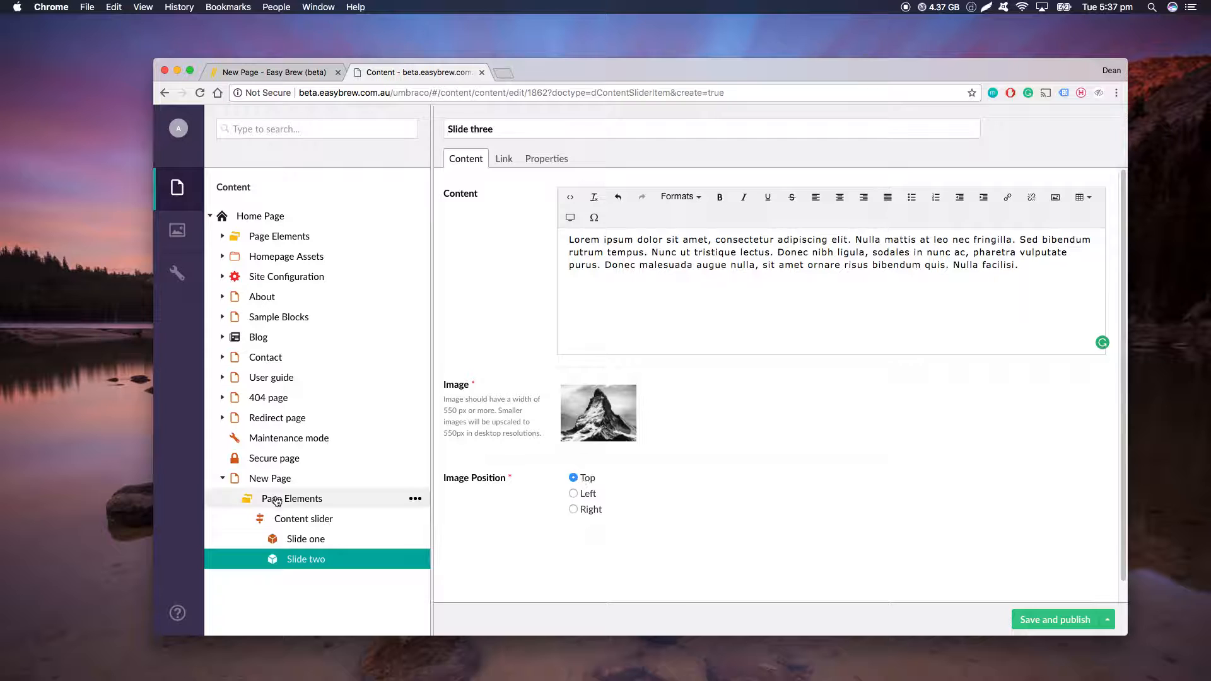
# Step: Link Slide three internally to the Contact page with the button text "Contact"
pyautogui.click(504, 158)
pyautogui.click(571, 199)
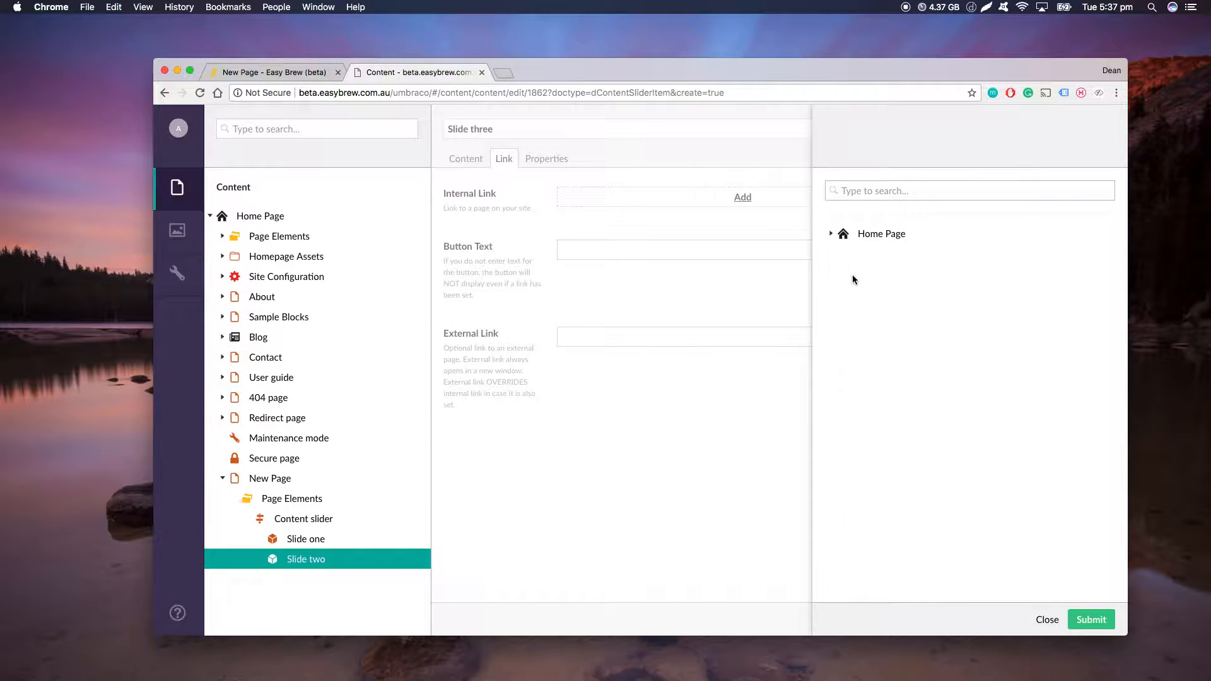
pyautogui.click(833, 238)
pyautogui.click(868, 378)
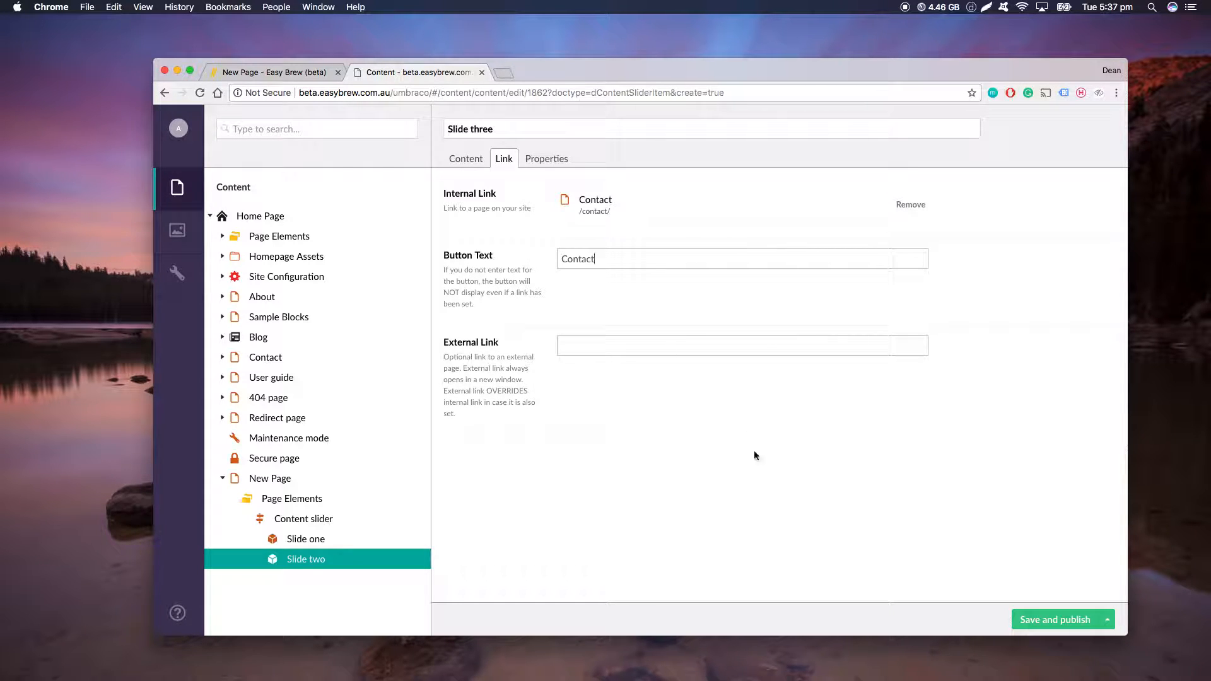
# Step: Save and publish Slide three, and bring it up in the slider on the website's reloaded New Page
pyautogui.click(1035, 612)
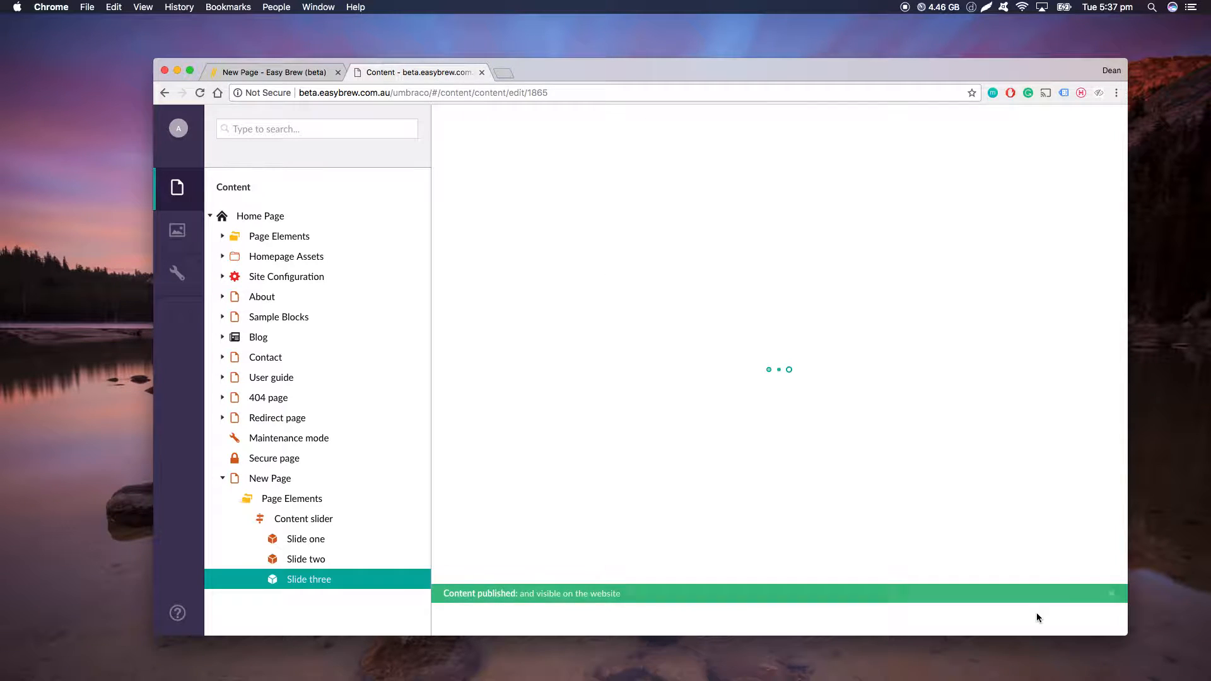
pyautogui.click(271, 72)
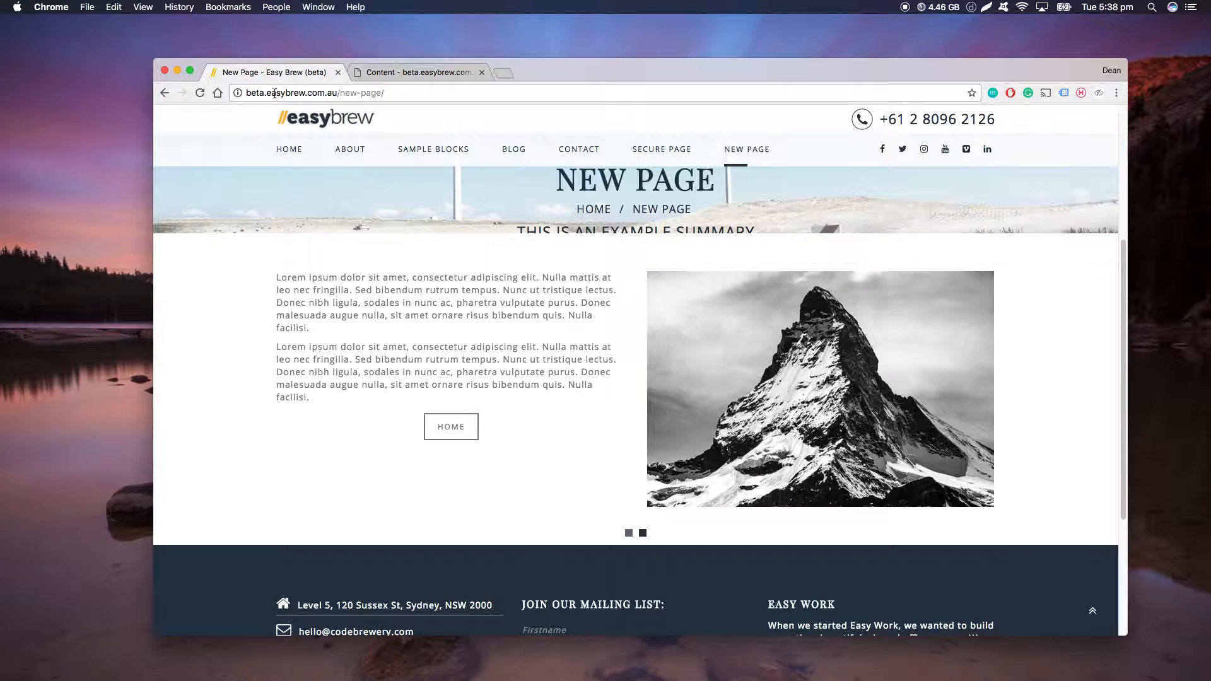
pyautogui.click(201, 92)
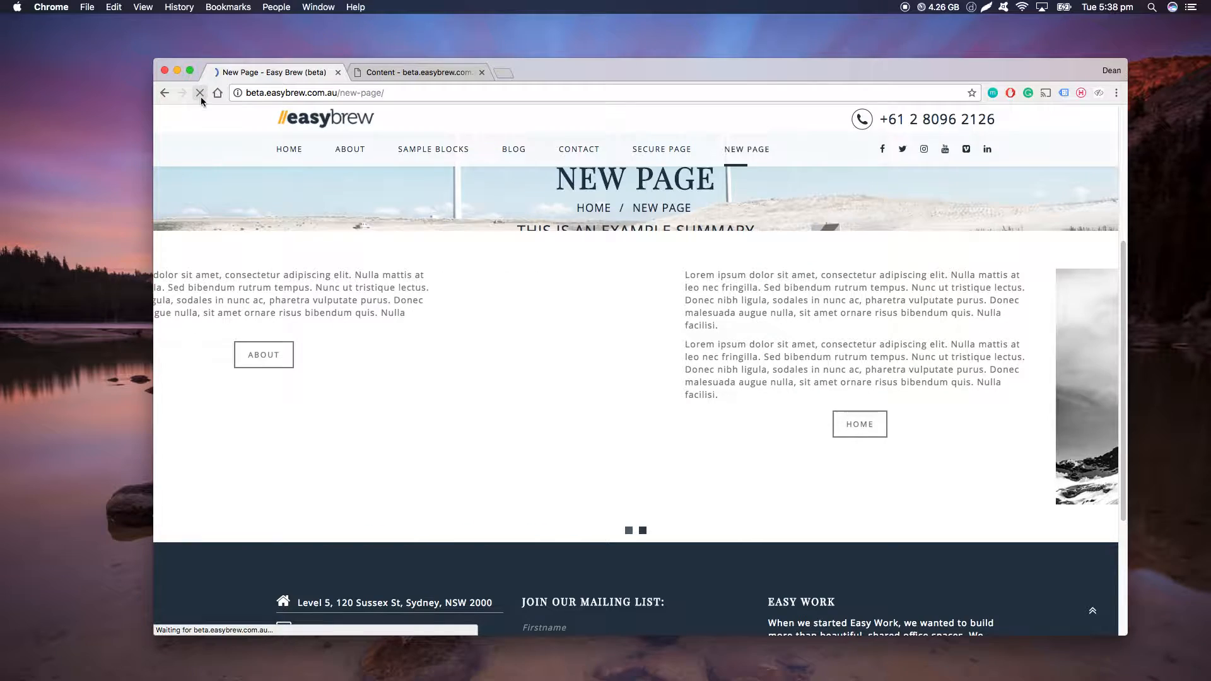
pyautogui.scroll(-4, 443, 330)
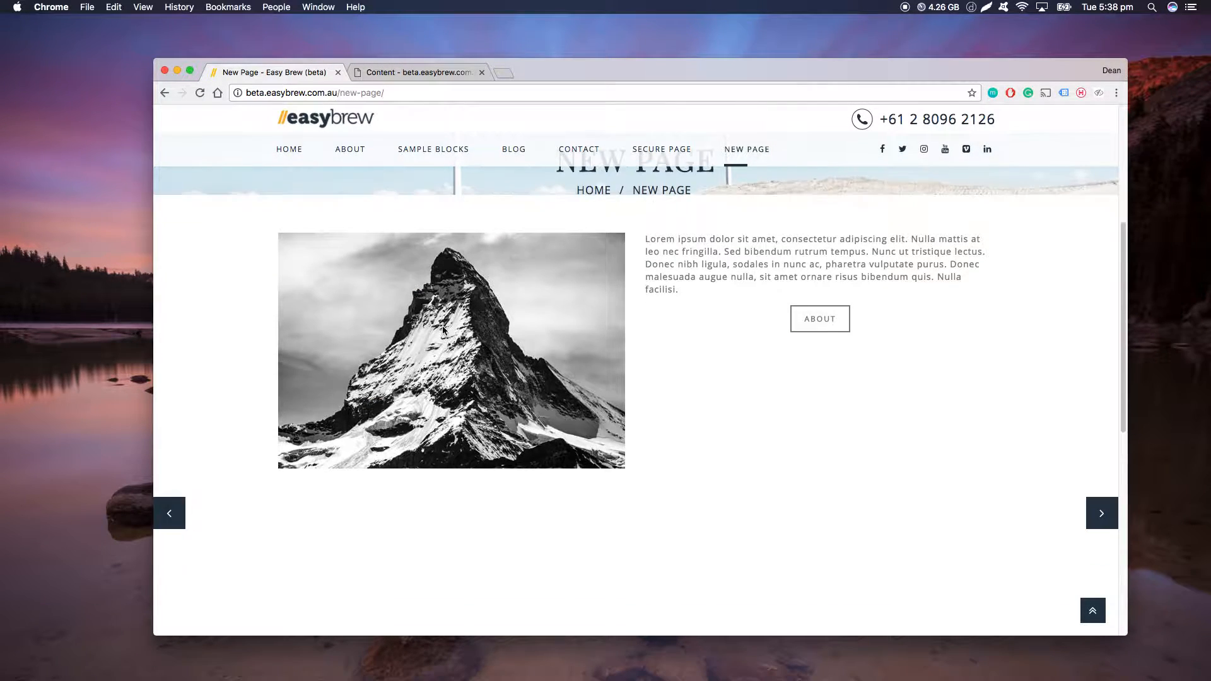
pyautogui.scroll(-5, 443, 329)
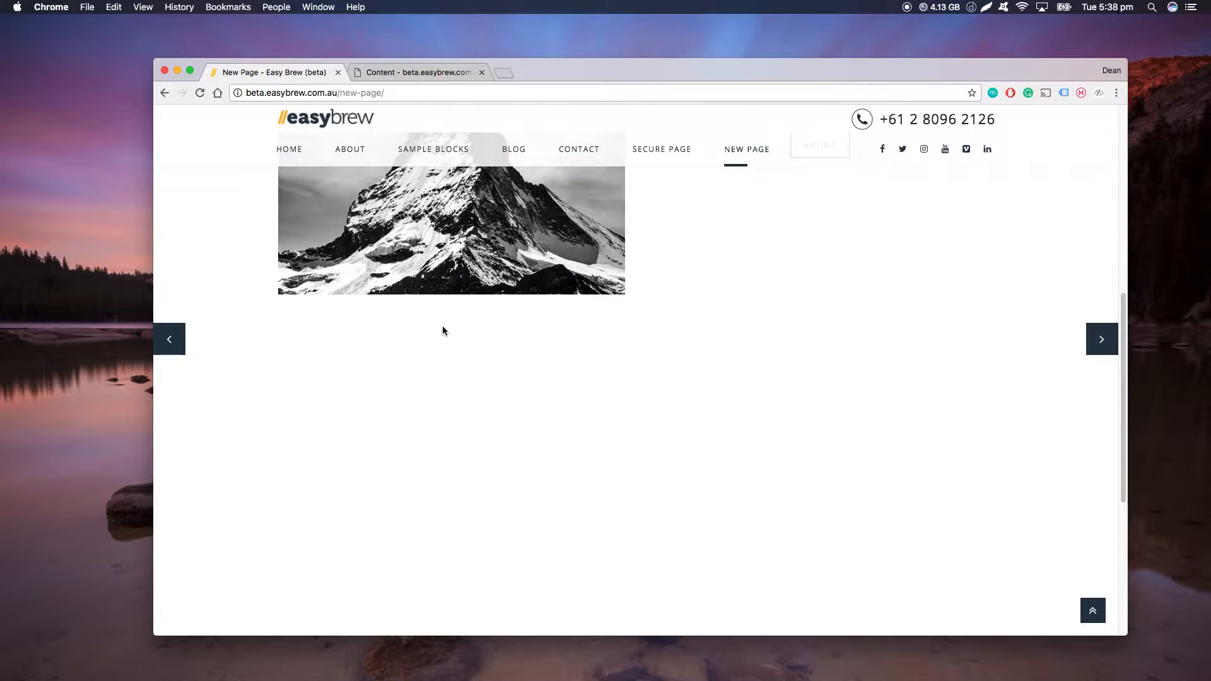
pyautogui.click(636, 568)
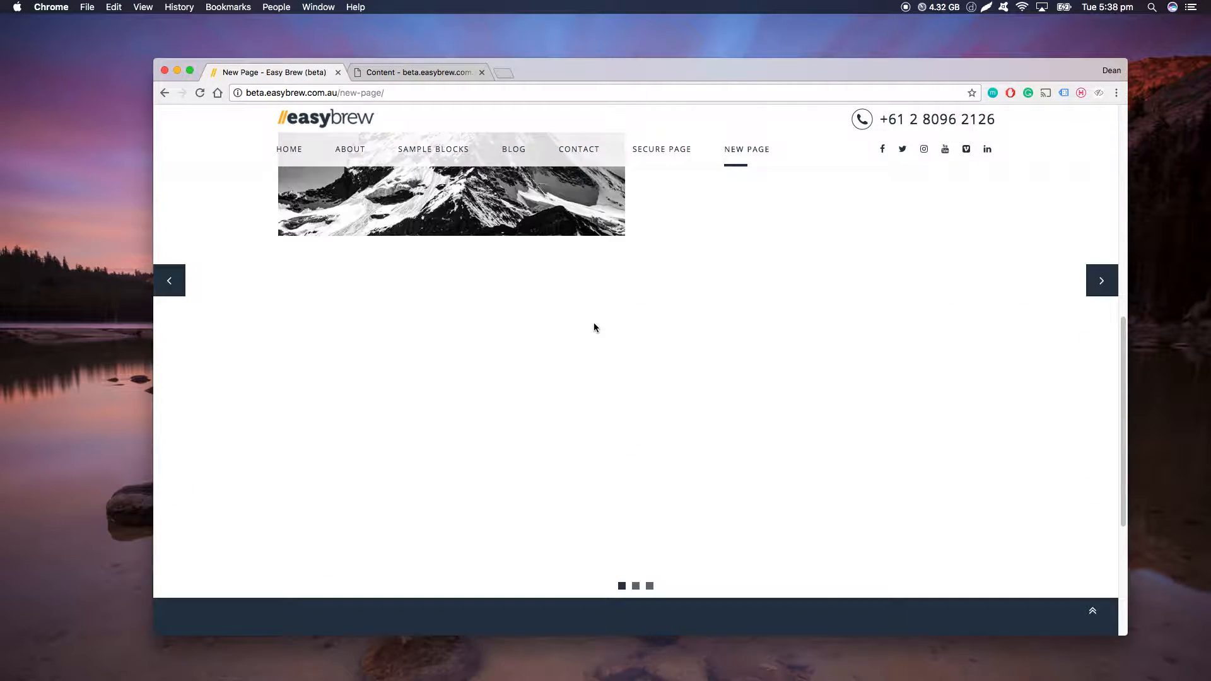
pyautogui.click(650, 584)
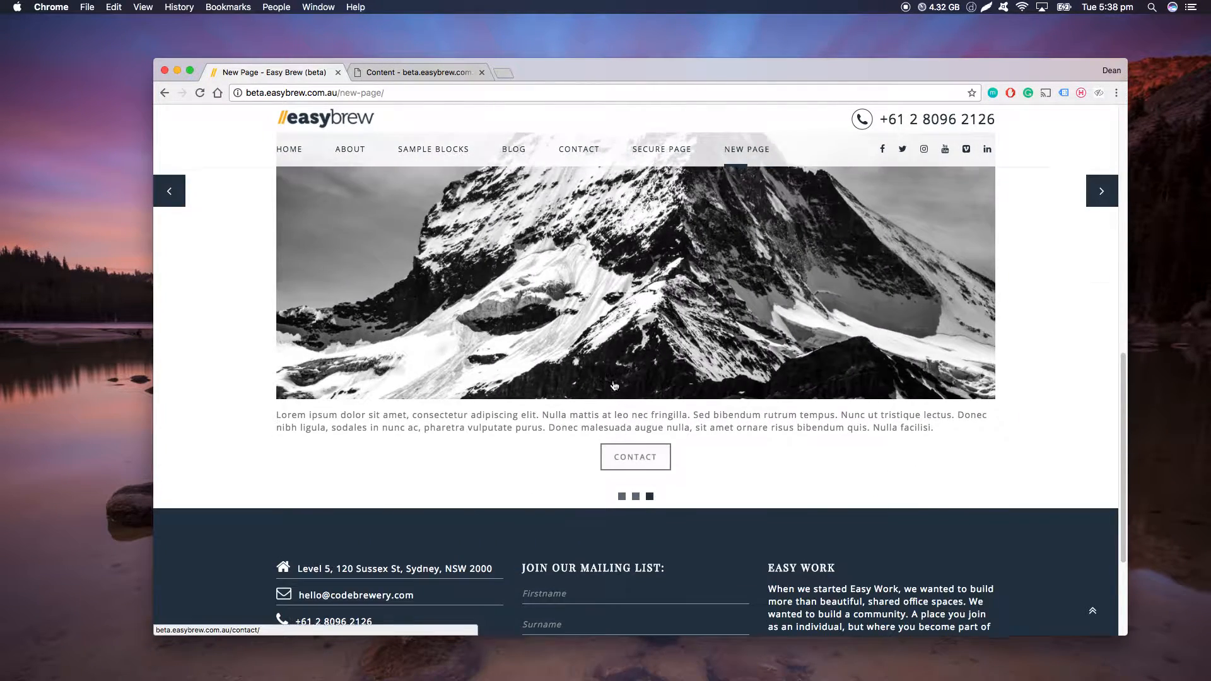
# Step: Examine the top-image layout of Slide three on the published New Page and compare its height with Slide two
pyautogui.scroll(10, 614, 386)
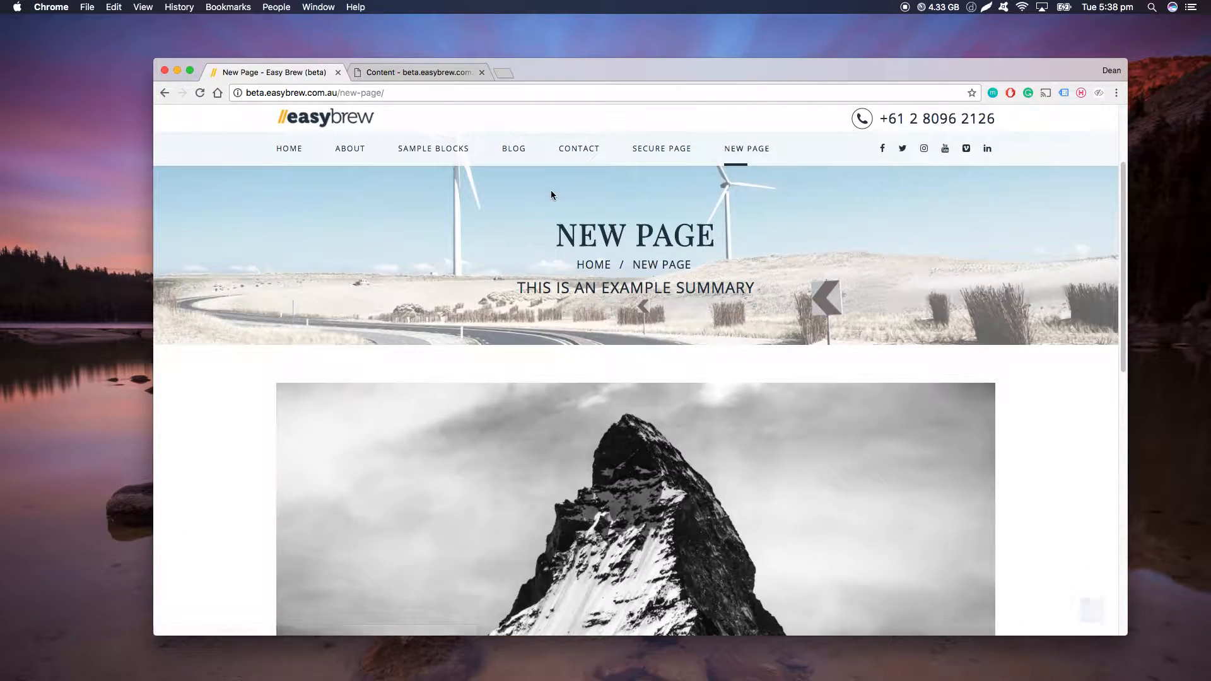
pyautogui.scroll(-5, 550, 195)
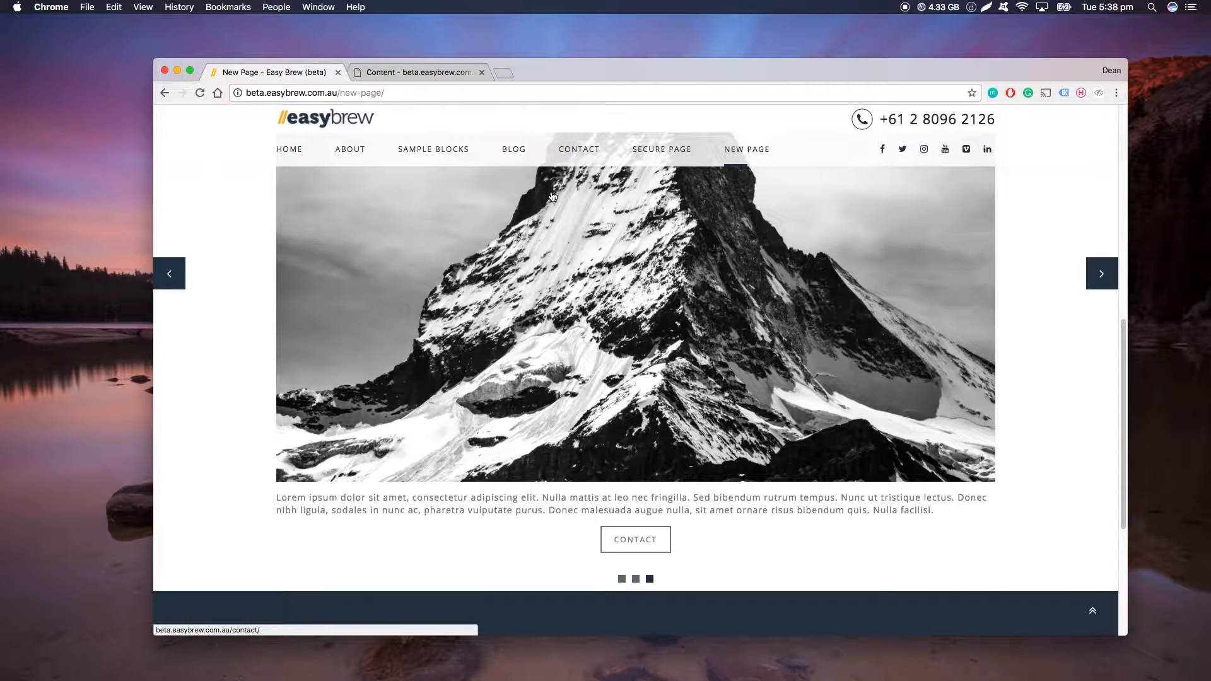
pyautogui.scroll(5, 553, 195)
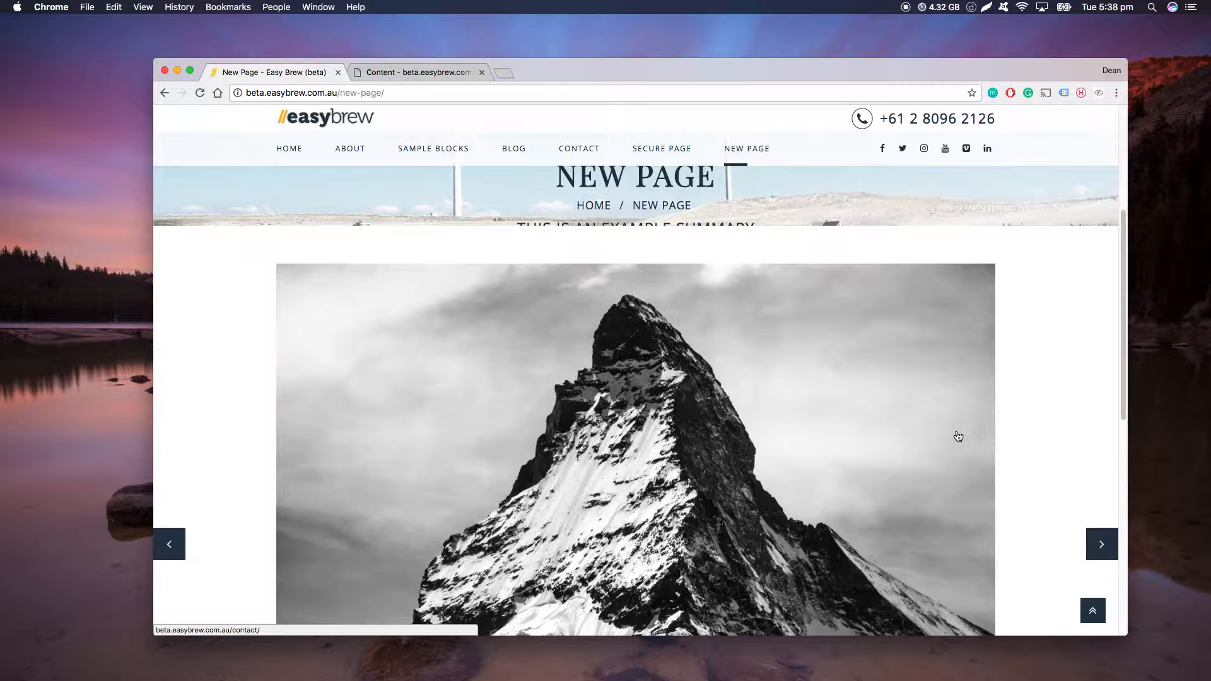
pyautogui.scroll(2, 842, 419)
pyautogui.scroll(-4, 842, 420)
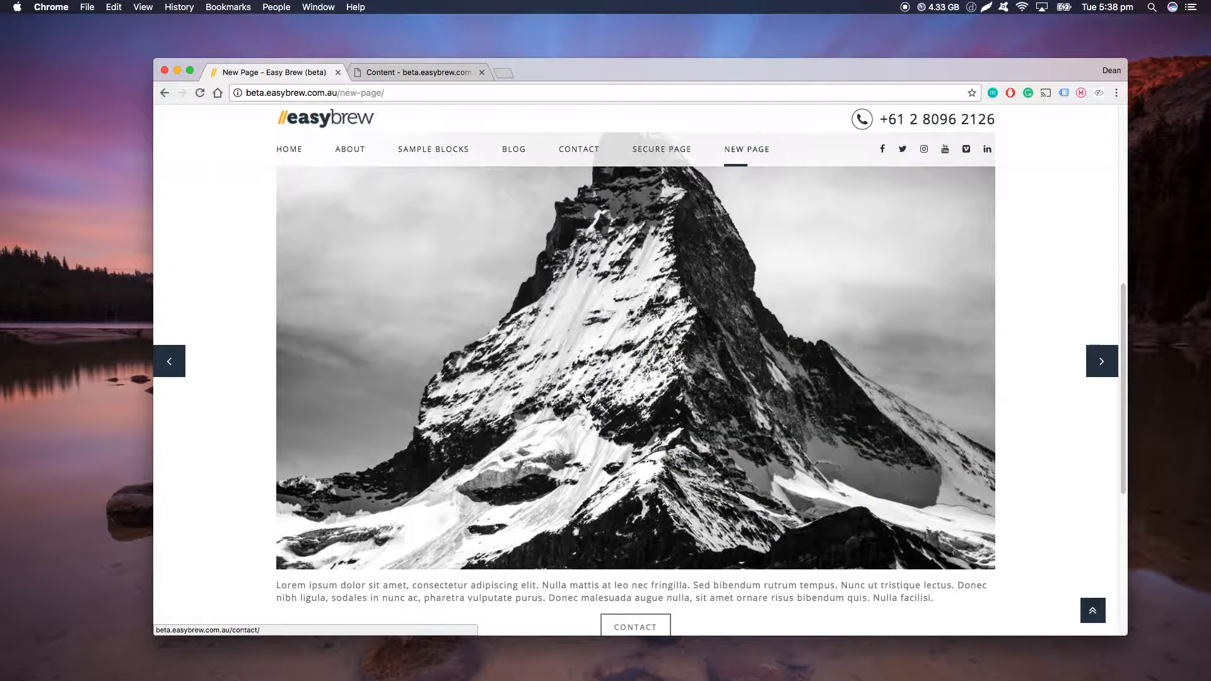
pyautogui.scroll(-3, 591, 391)
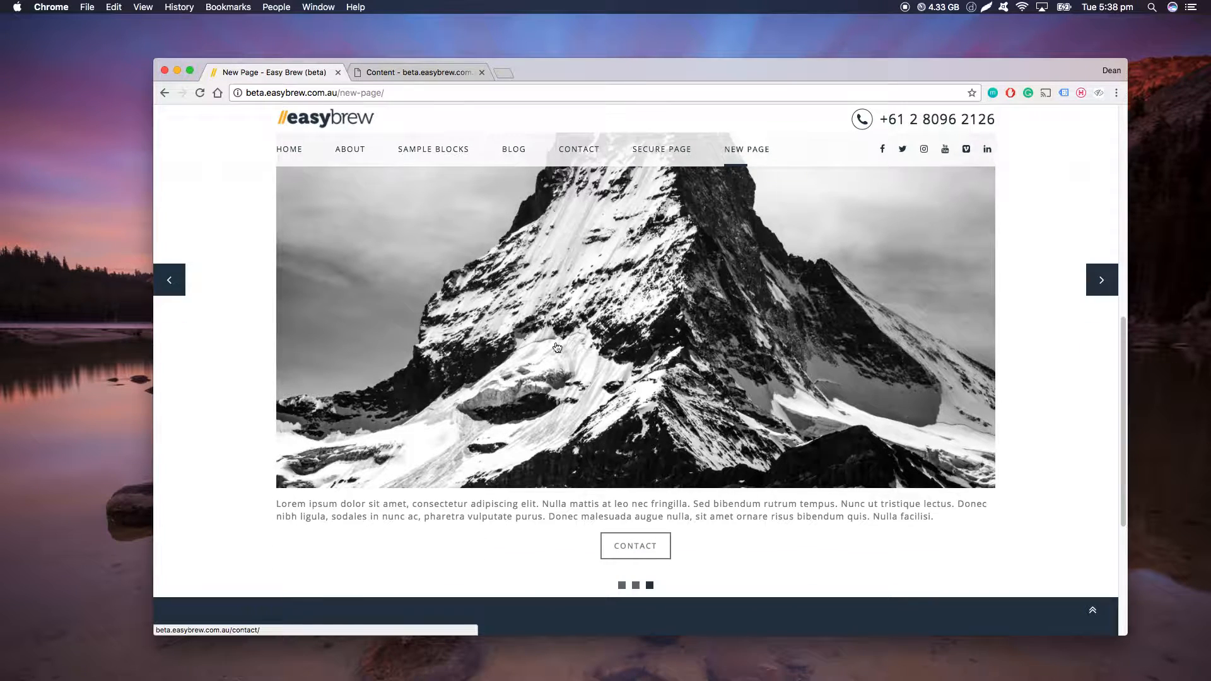
pyautogui.scroll(4, 598, 273)
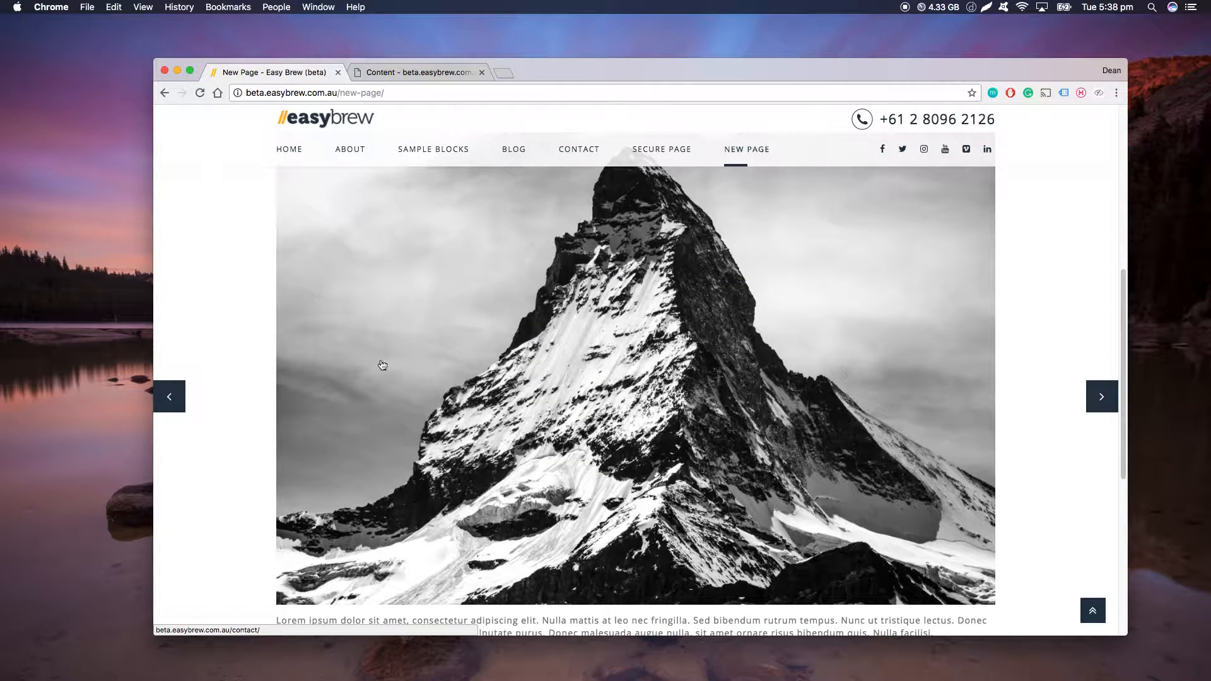
pyautogui.click(169, 396)
pyautogui.scroll(-1, 373, 377)
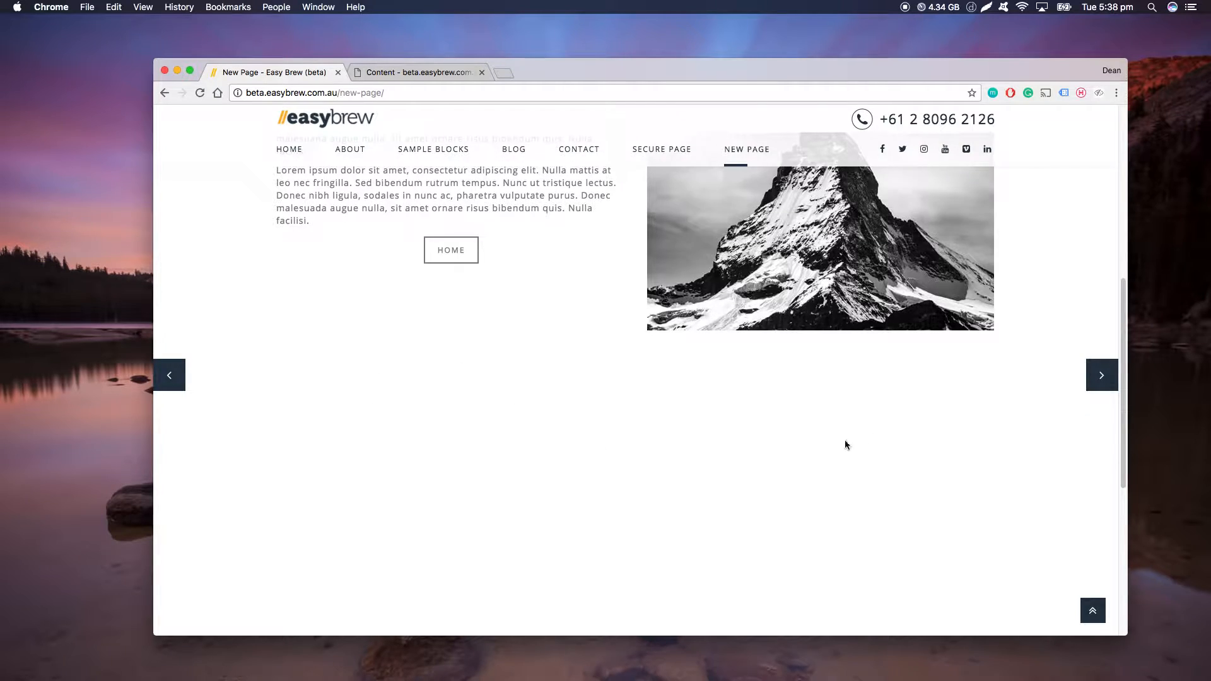
pyautogui.scroll(-4, 845, 444)
pyautogui.click(1102, 260)
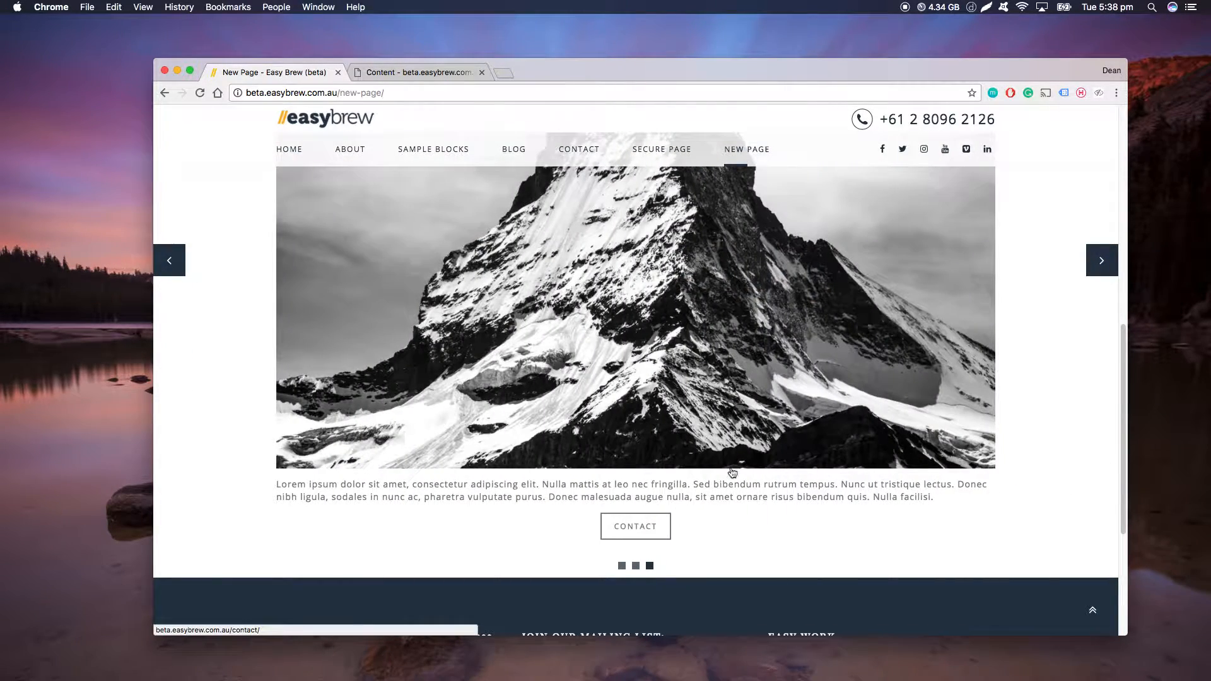
pyautogui.scroll(-7, 725, 316)
pyautogui.scroll(13, 668, 294)
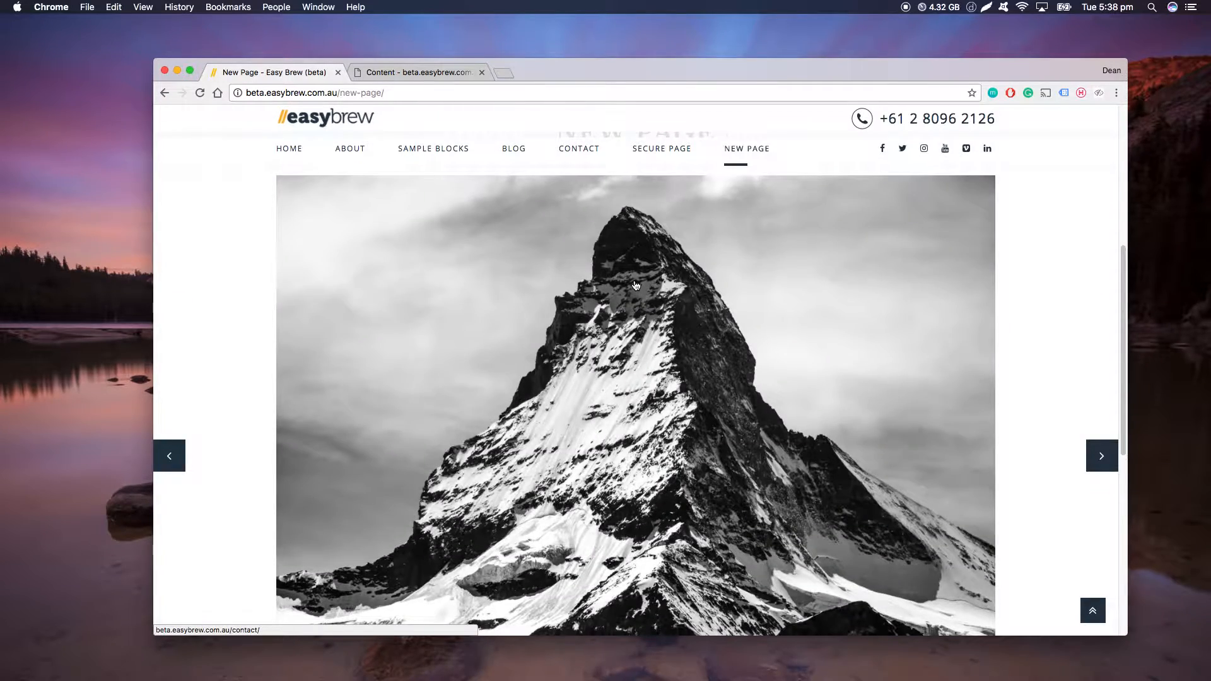
# Step: Inspect Slide three from its large image down to the text, Contact button and slide indicators beneath it
pyautogui.scroll(-4, 636, 285)
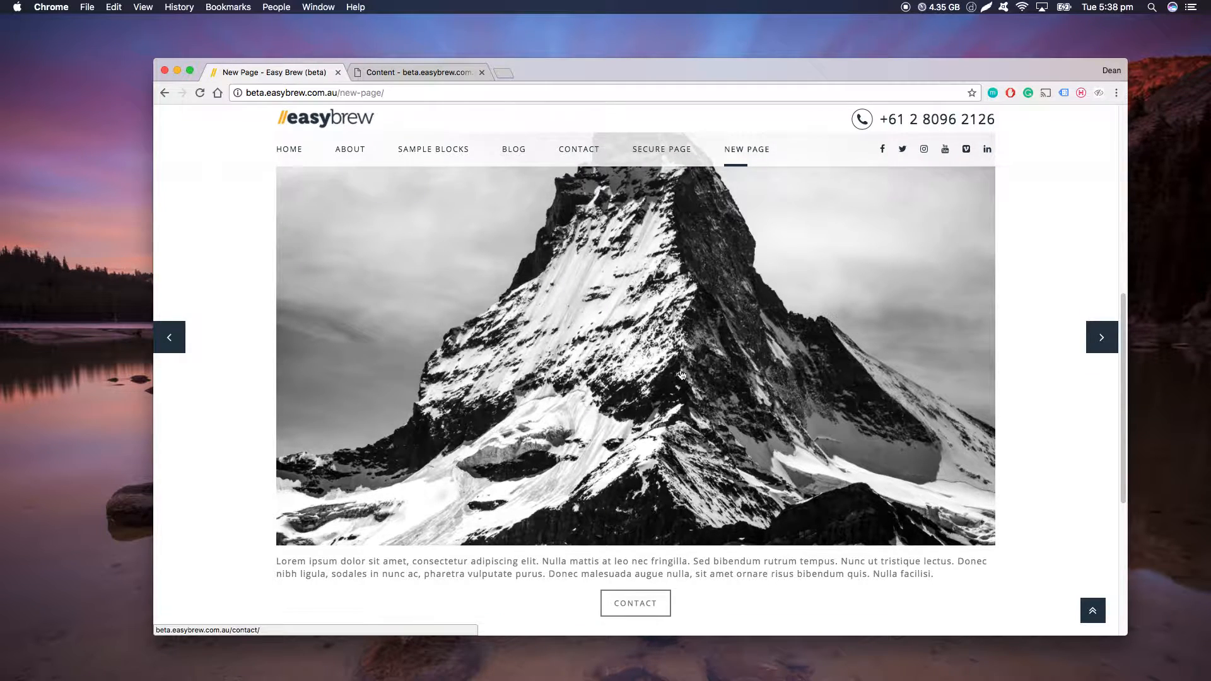
pyautogui.scroll(-3, 681, 376)
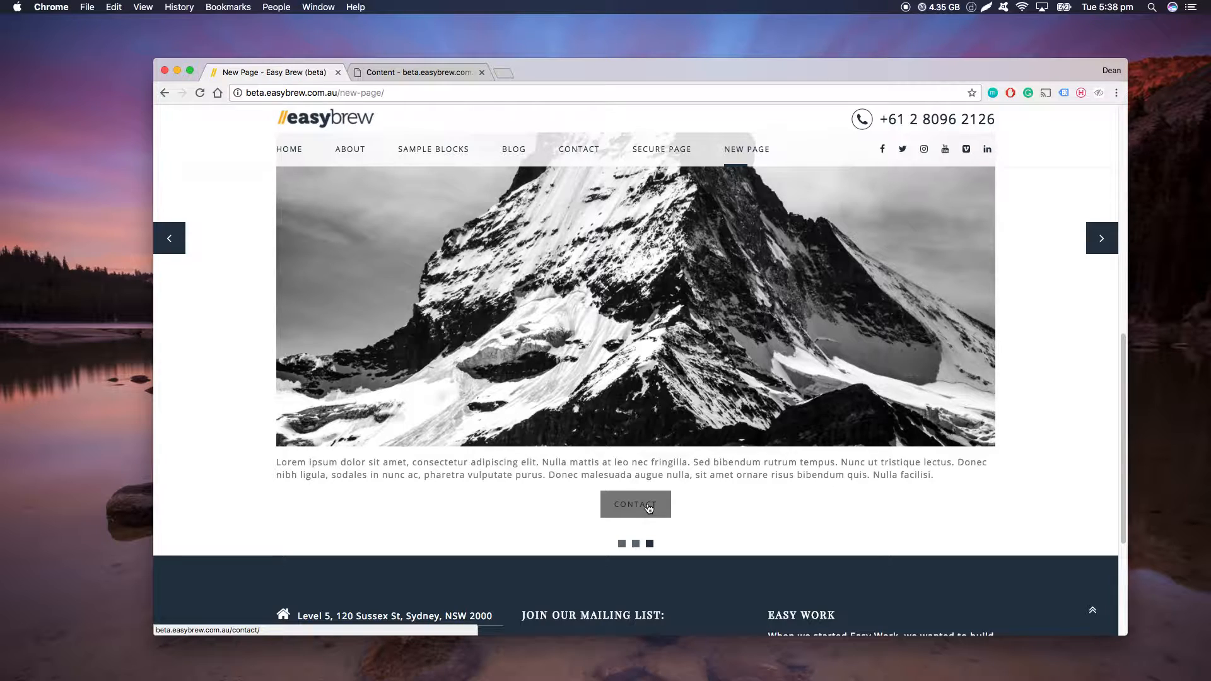
pyautogui.scroll(7, 636, 324)
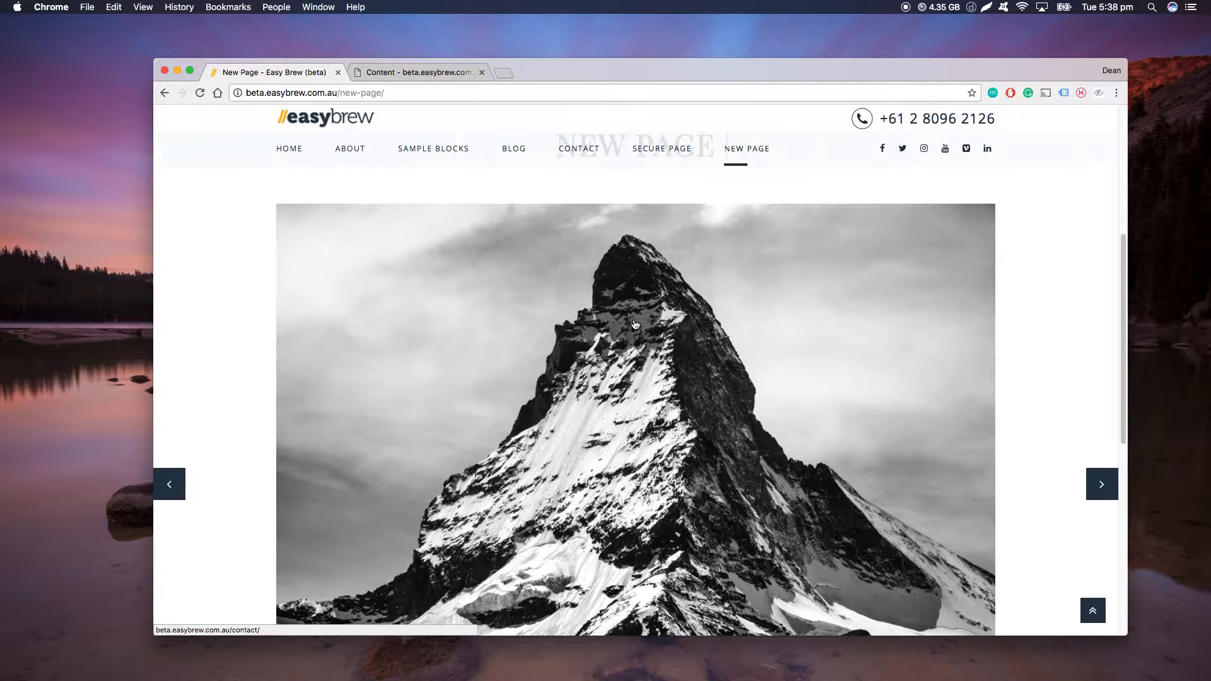
pyautogui.scroll(-7, 635, 325)
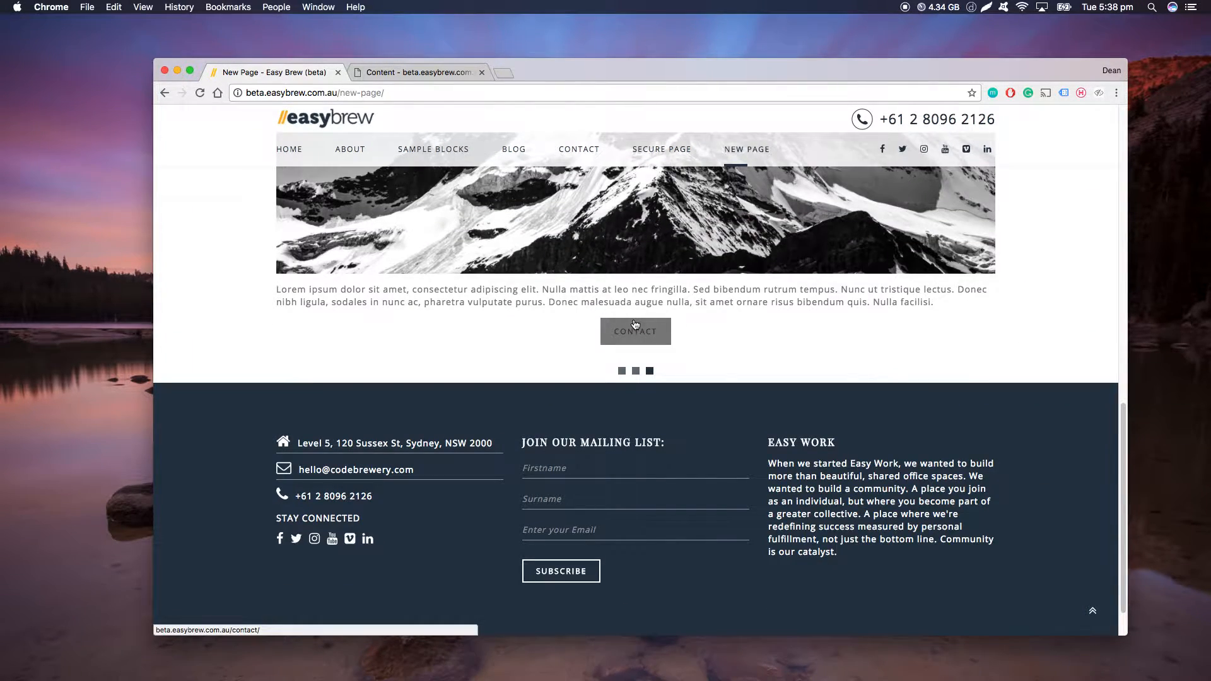
pyautogui.scroll(7, 635, 324)
pyautogui.scroll(7, 636, 325)
pyautogui.scroll(-7, 635, 325)
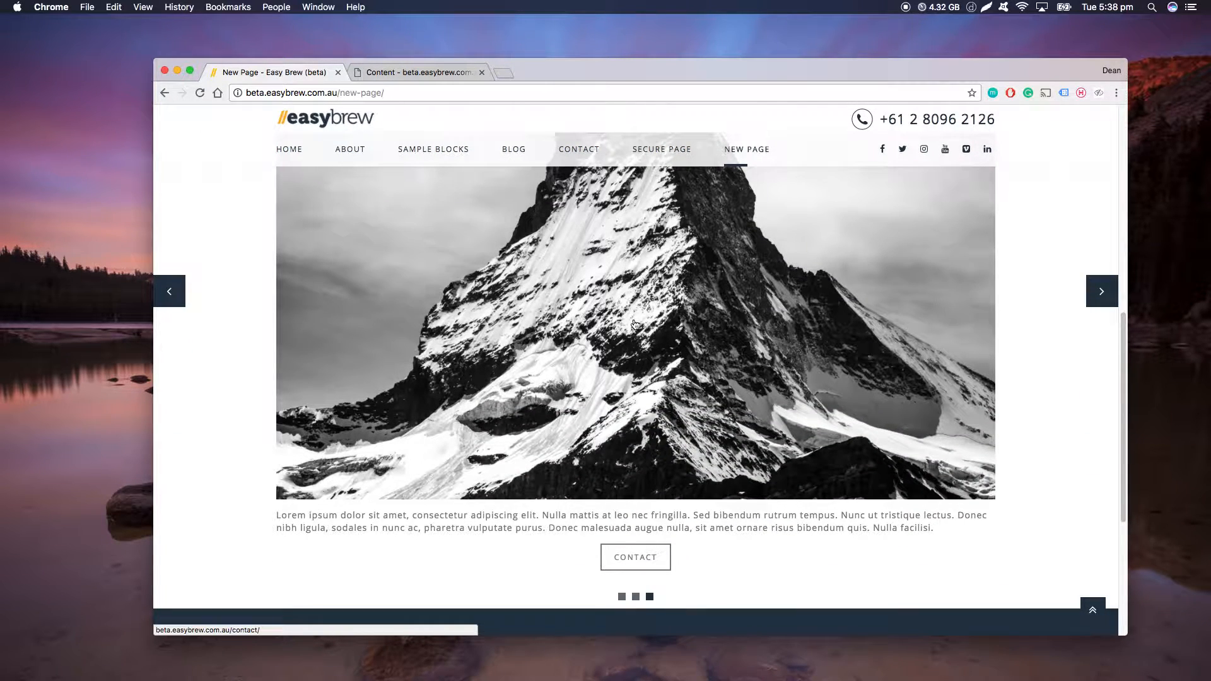
# Step: Bring up Slide two to check its right-image layout and the space below its content, and return to Slide three for comparison
pyautogui.click(636, 597)
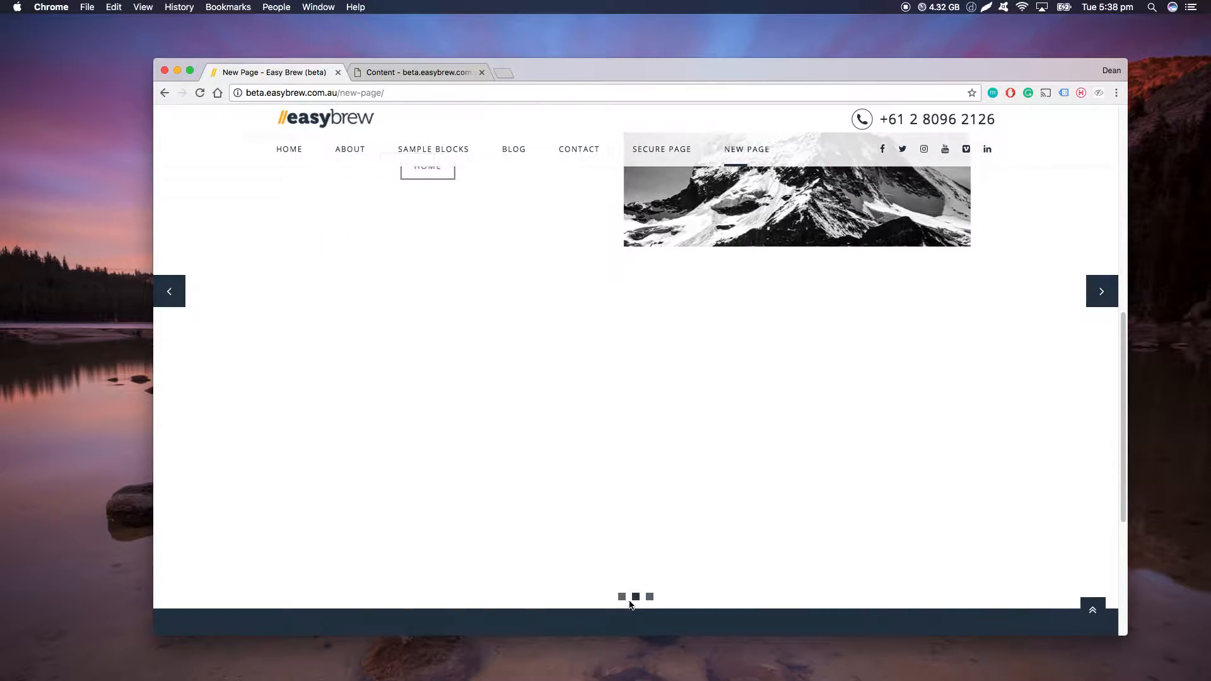
pyautogui.scroll(4, 614, 292)
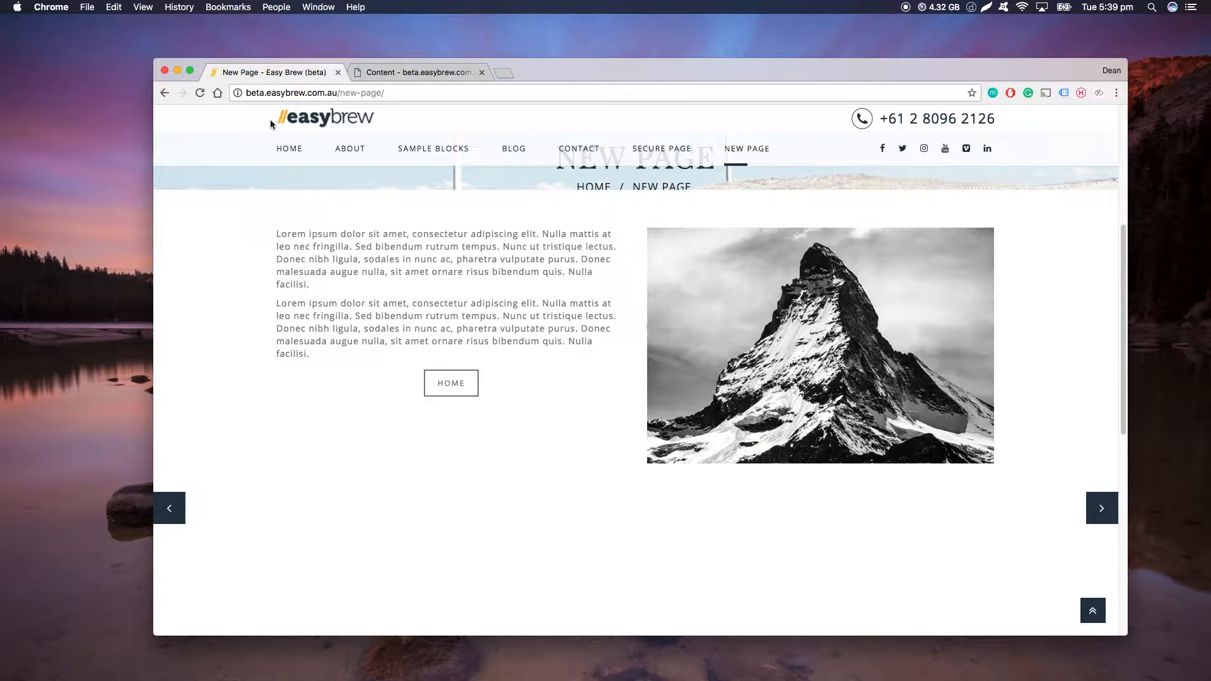
pyautogui.scroll(-2, 466, 266)
pyautogui.scroll(2, 465, 263)
pyautogui.scroll(1, 466, 265)
pyautogui.scroll(-6, 464, 259)
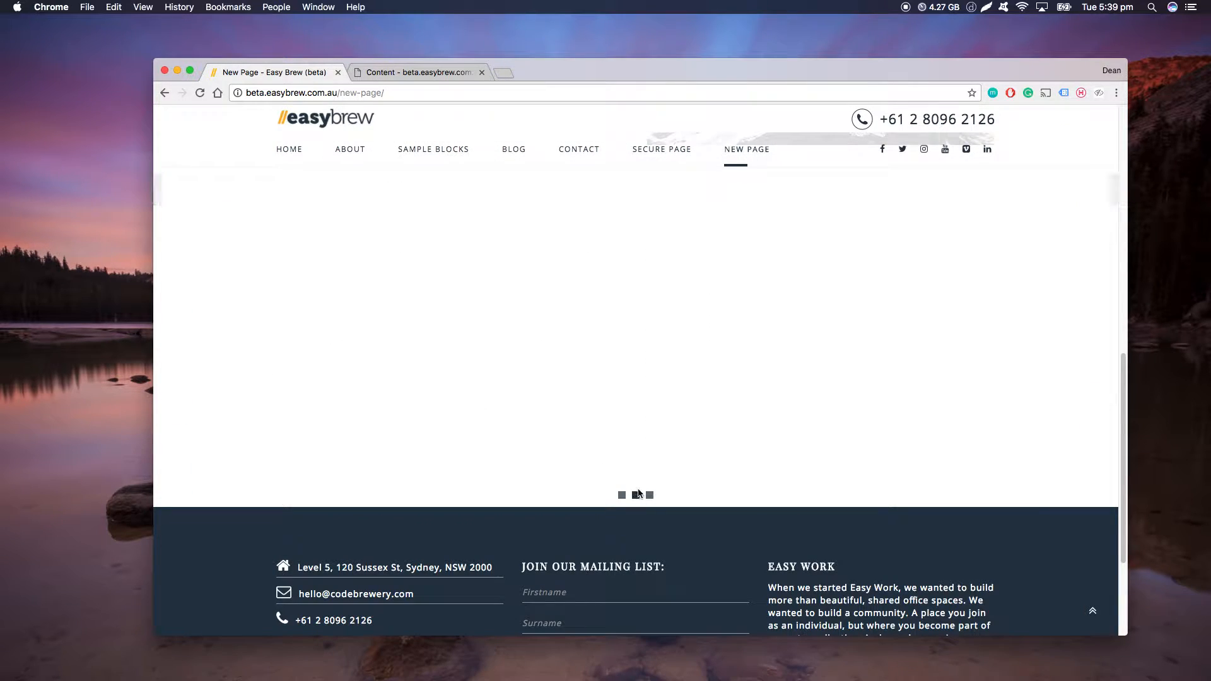
pyautogui.click(649, 496)
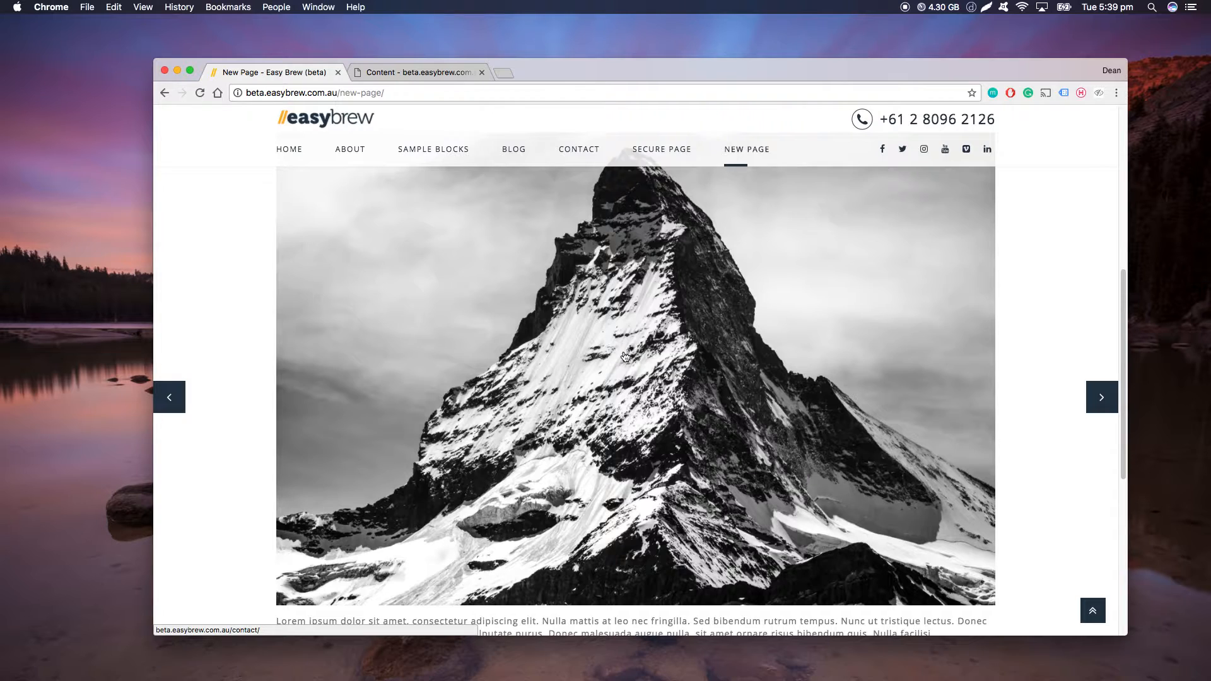
pyautogui.scroll(-4, 624, 357)
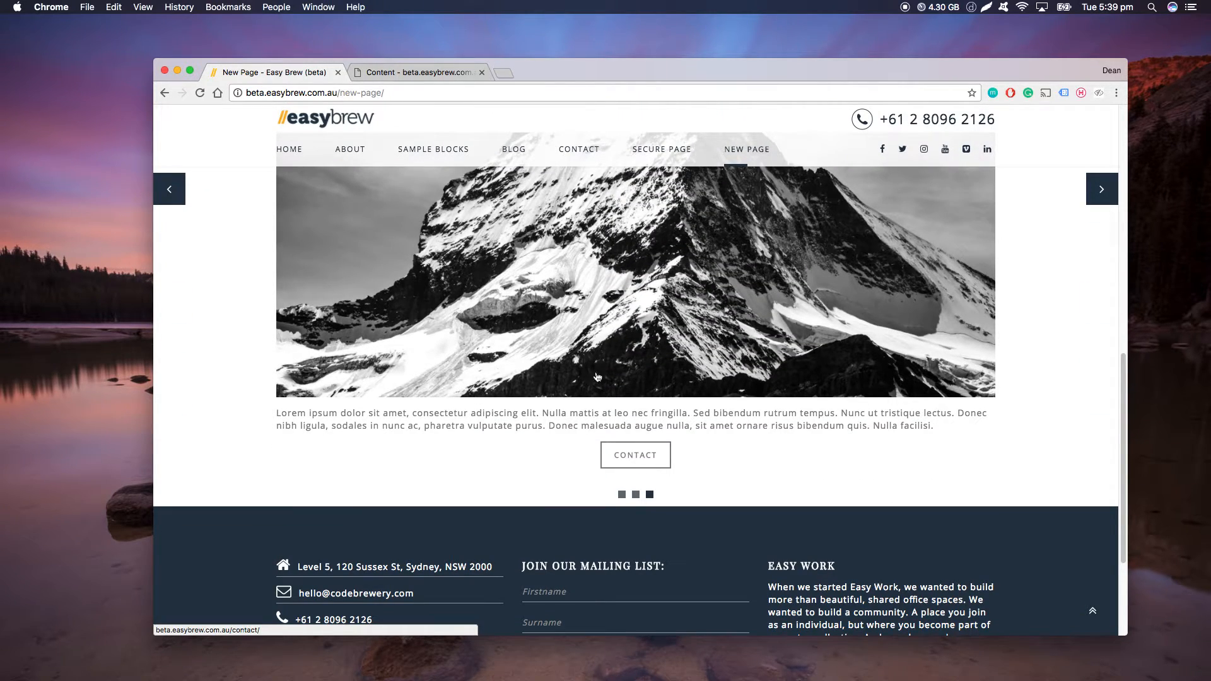